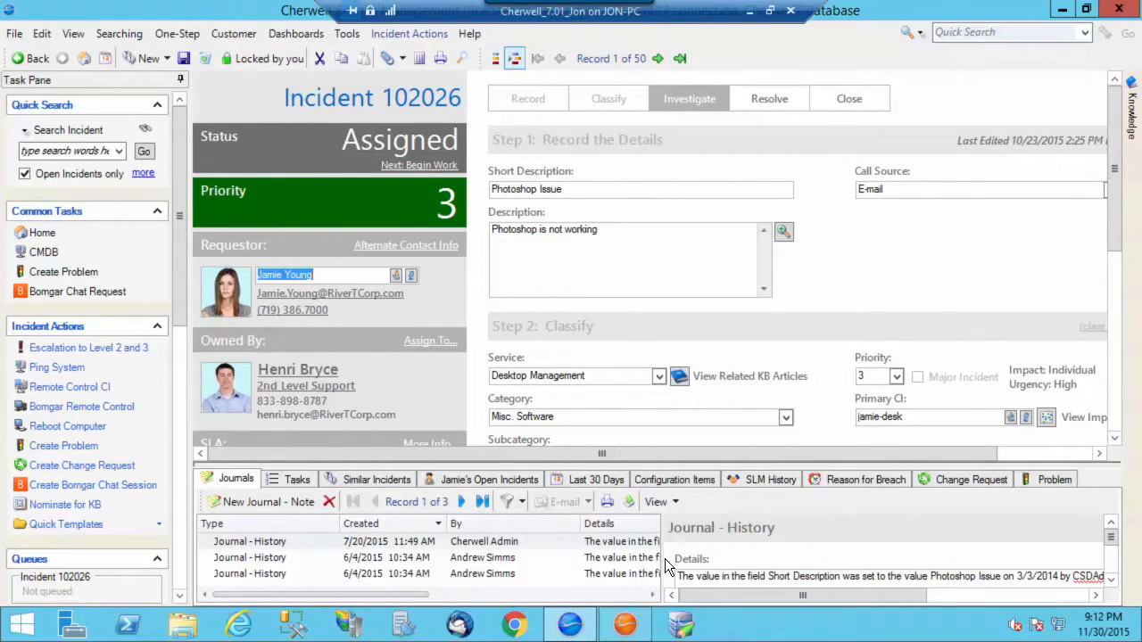
Switch to the Cherwell Administrator, edit the Incident object's forms and create a new form named "Manager Review".
click(628, 624)
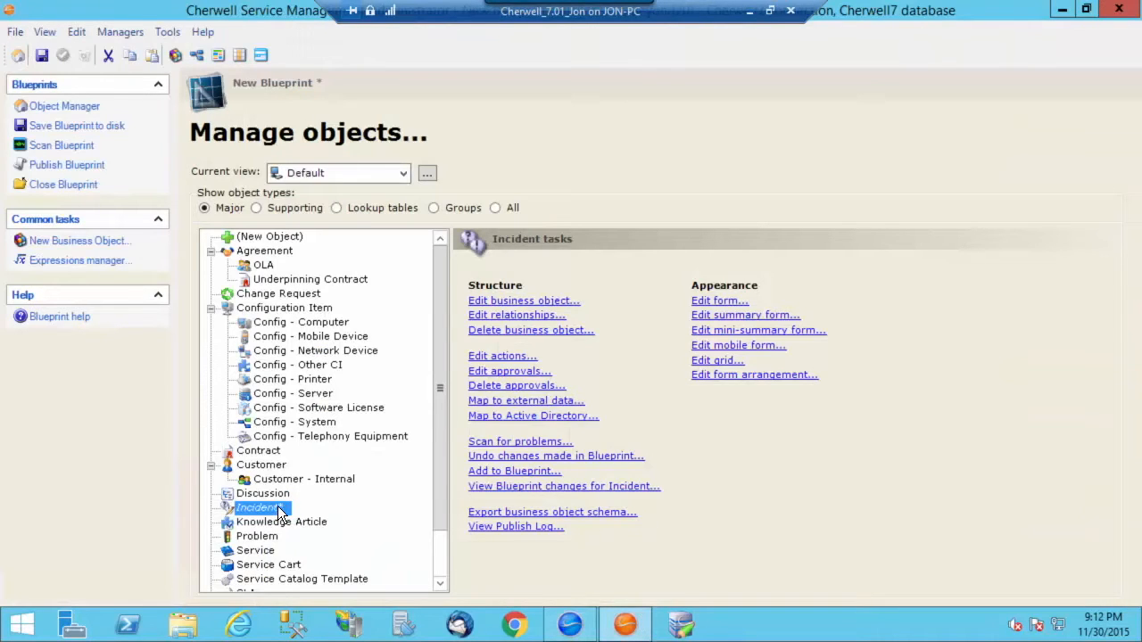
click(719, 300)
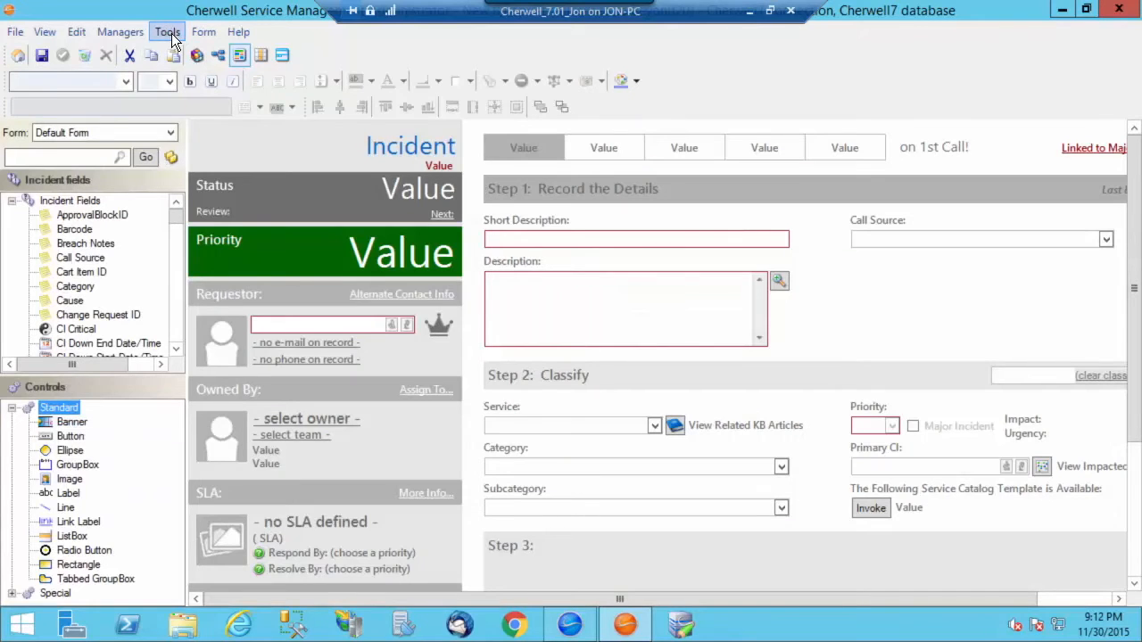
click(202, 35)
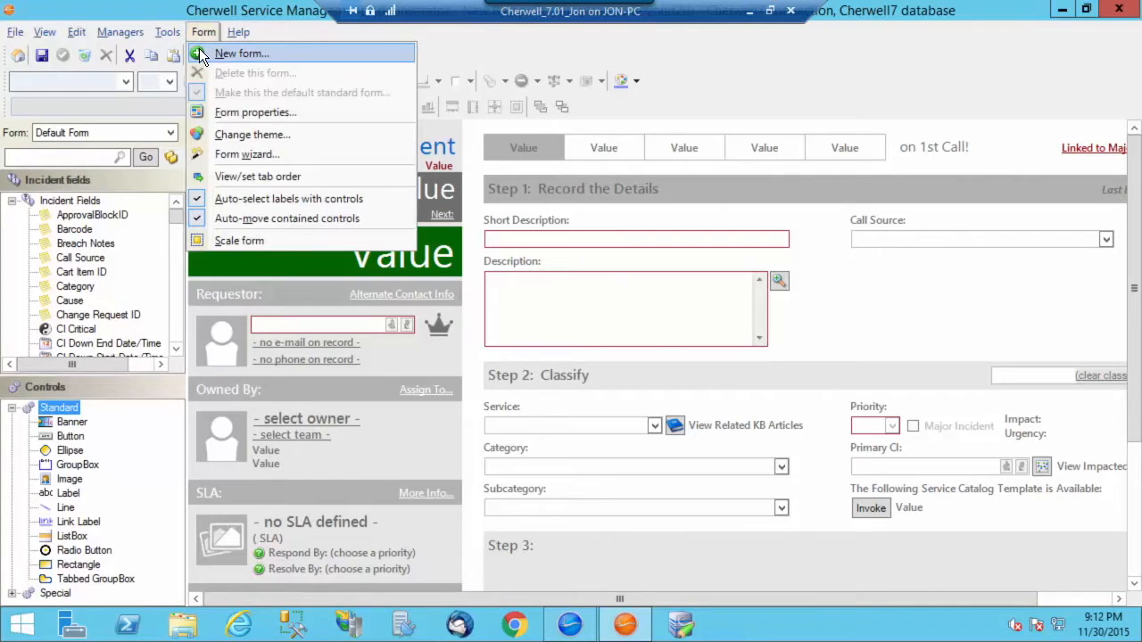
click(204, 53)
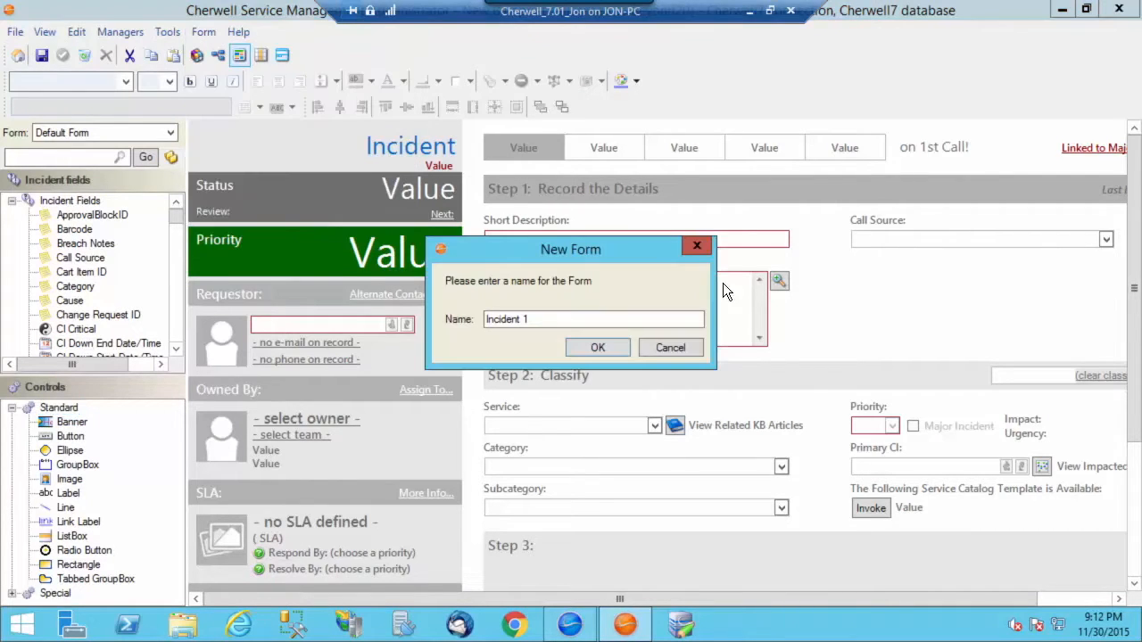
drag(577, 315, 434, 306)
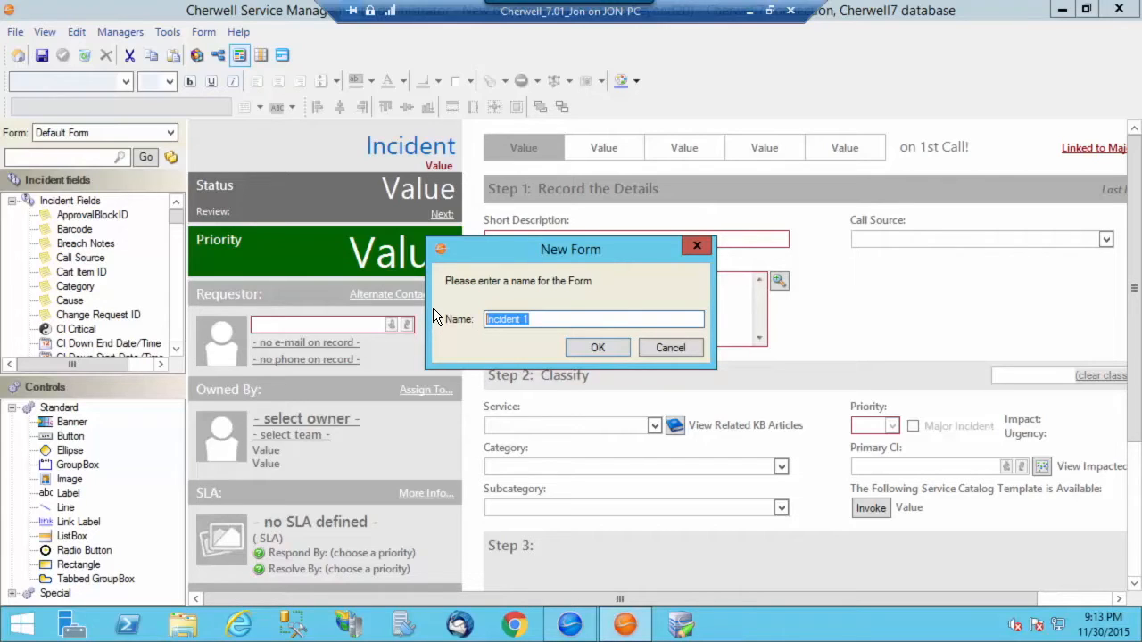
text(Manager Review)
key(Return)
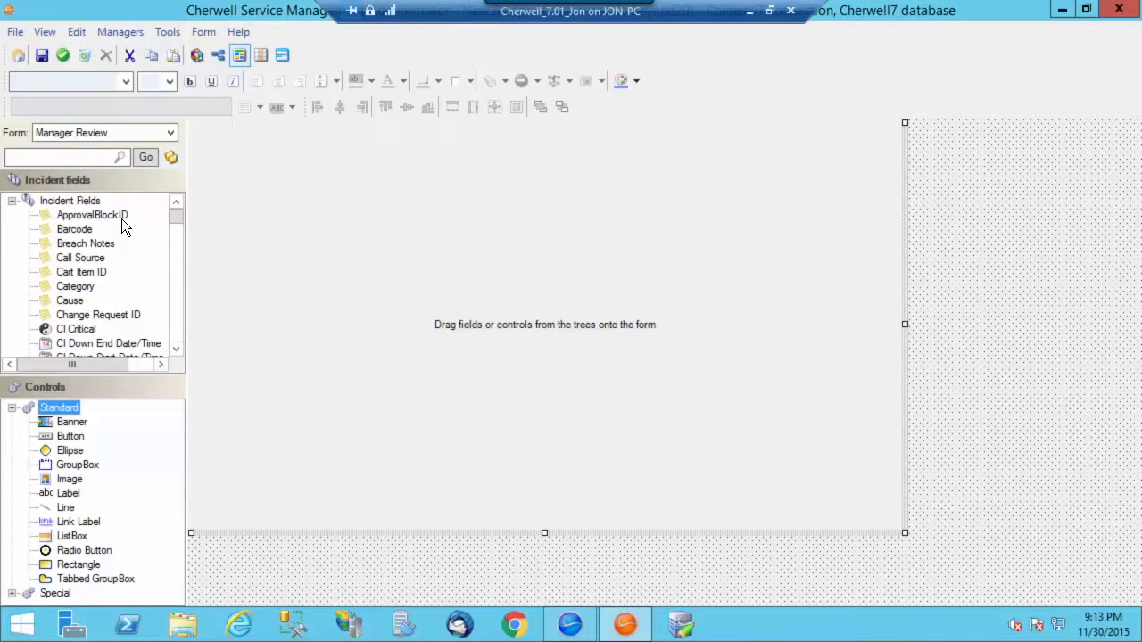
Add a new Incident field named "Manager Review Date Time" with the field type Date/Time.
right_click(68, 203)
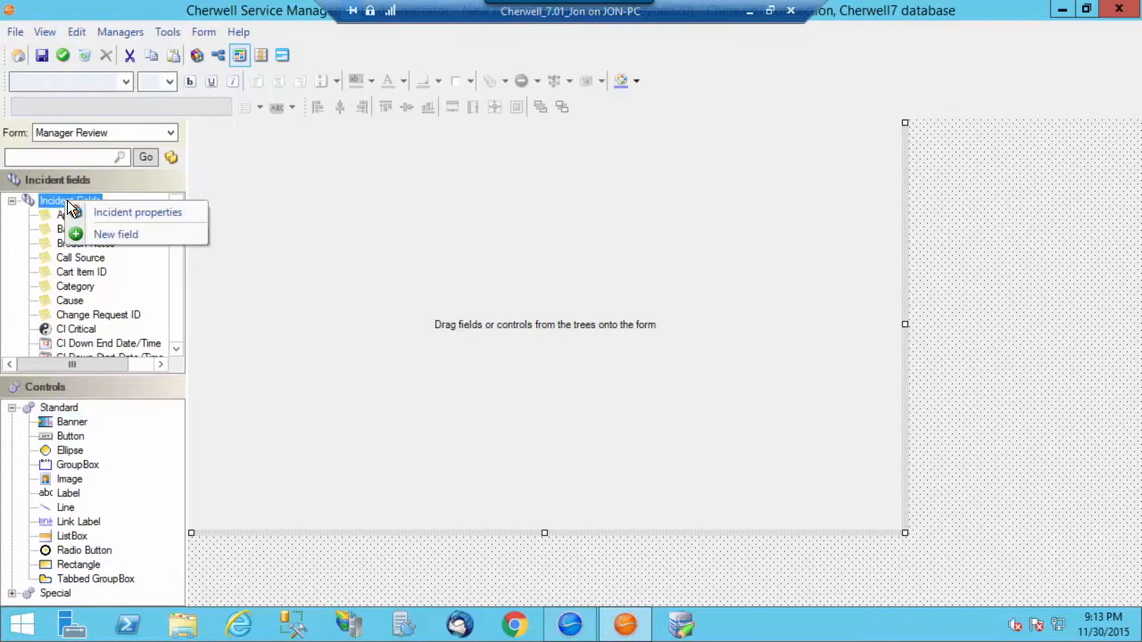
click(102, 234)
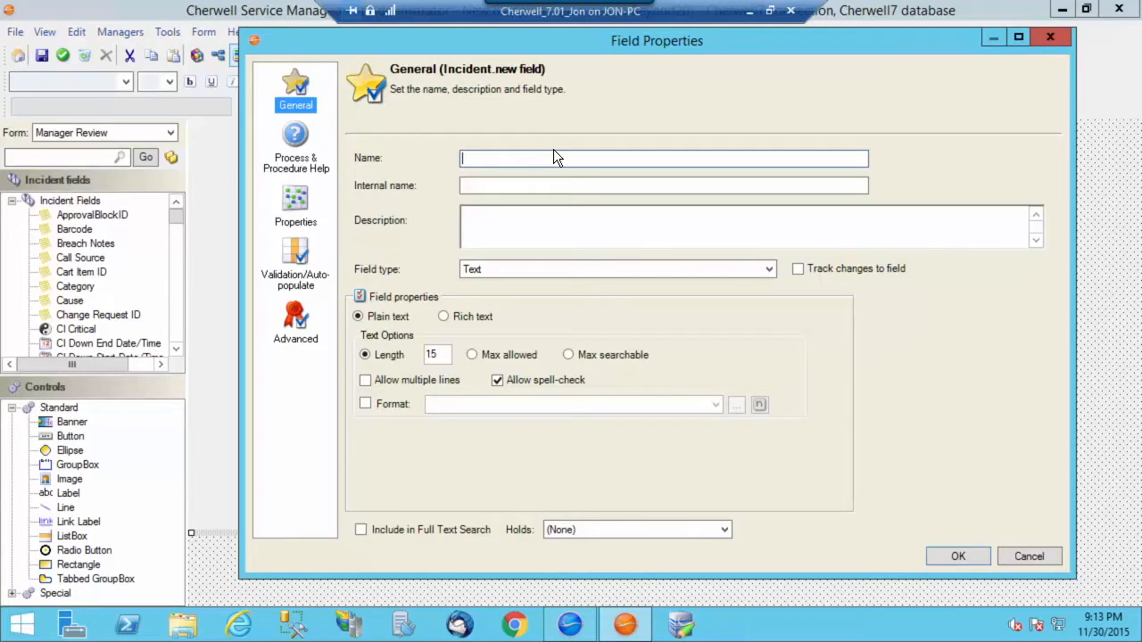
text(Manager )
text(Revie)
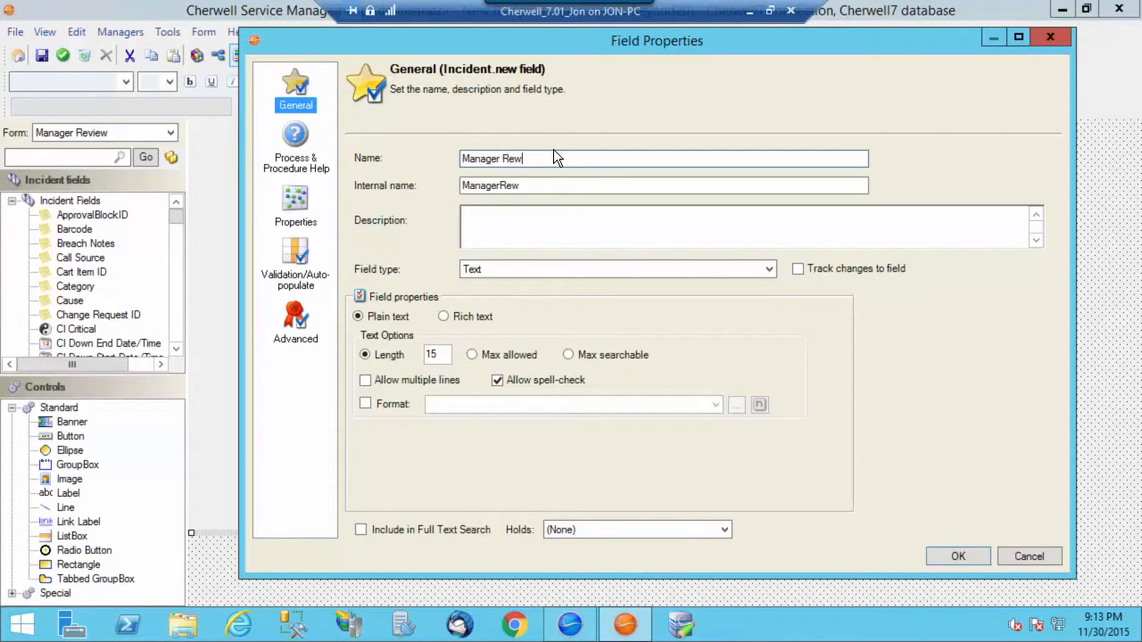
text(w Date Time)
click(588, 267)
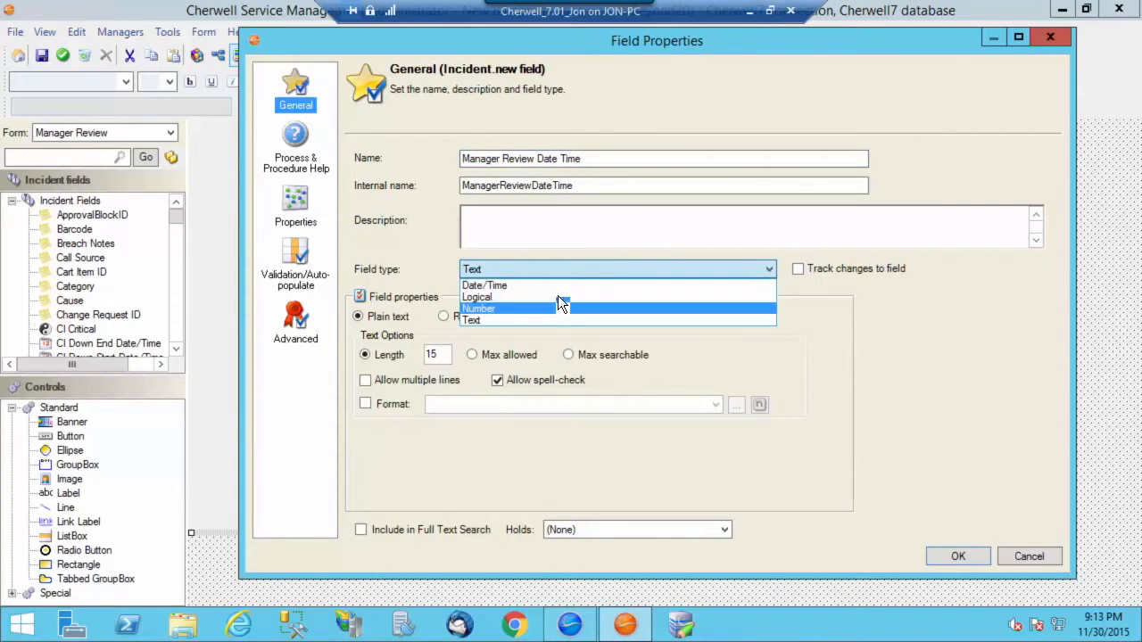
click(558, 286)
click(960, 555)
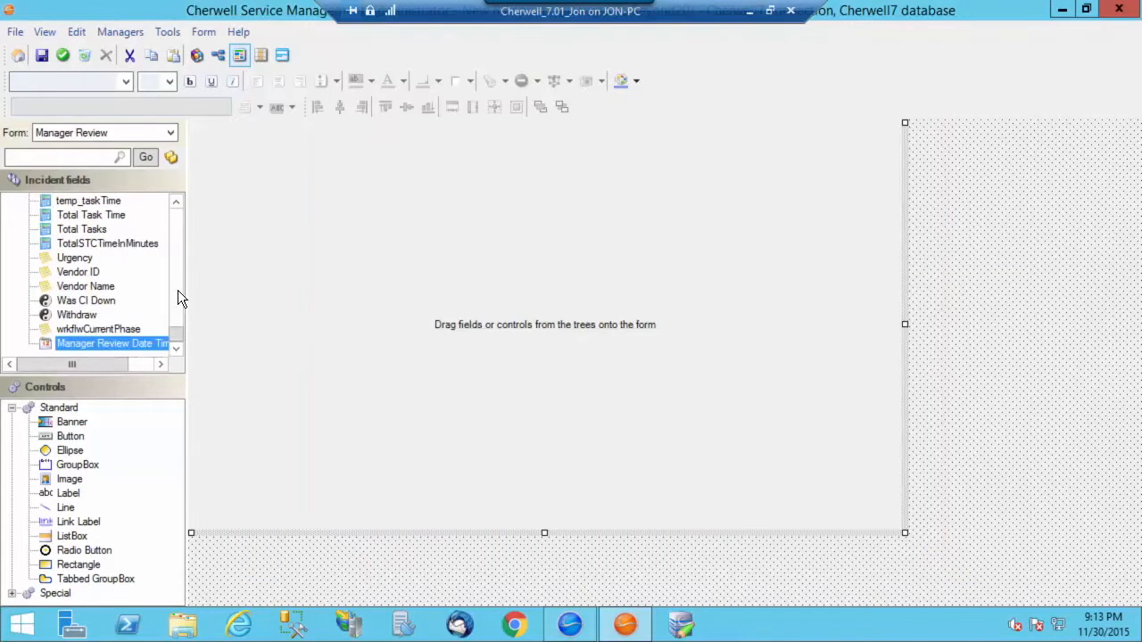
Add a plain text Incident field named "Manager Review Notes" with maximum allowed length and multiple lines allowed.
drag(179, 327, 187, 195)
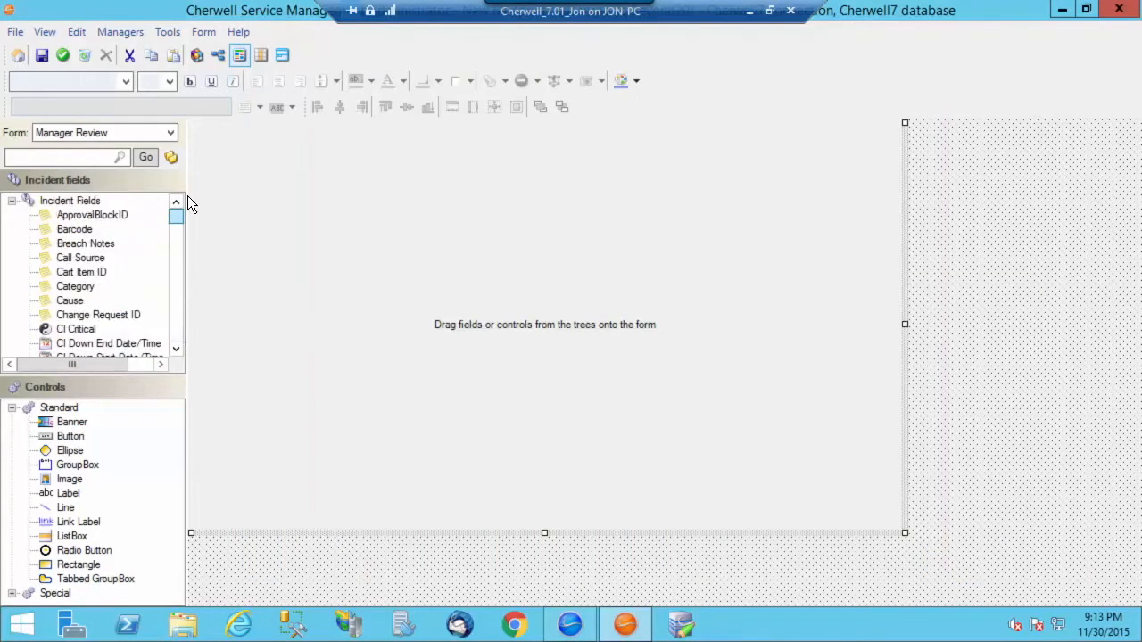
right_click(72, 201)
click(105, 231)
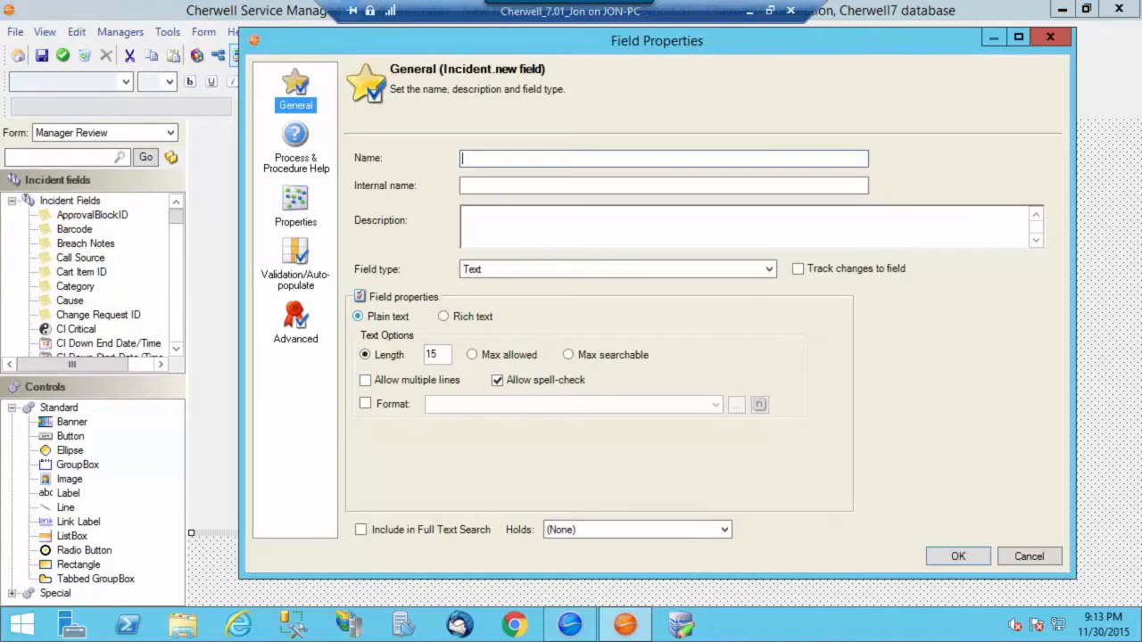
text(Manager Rewiv)
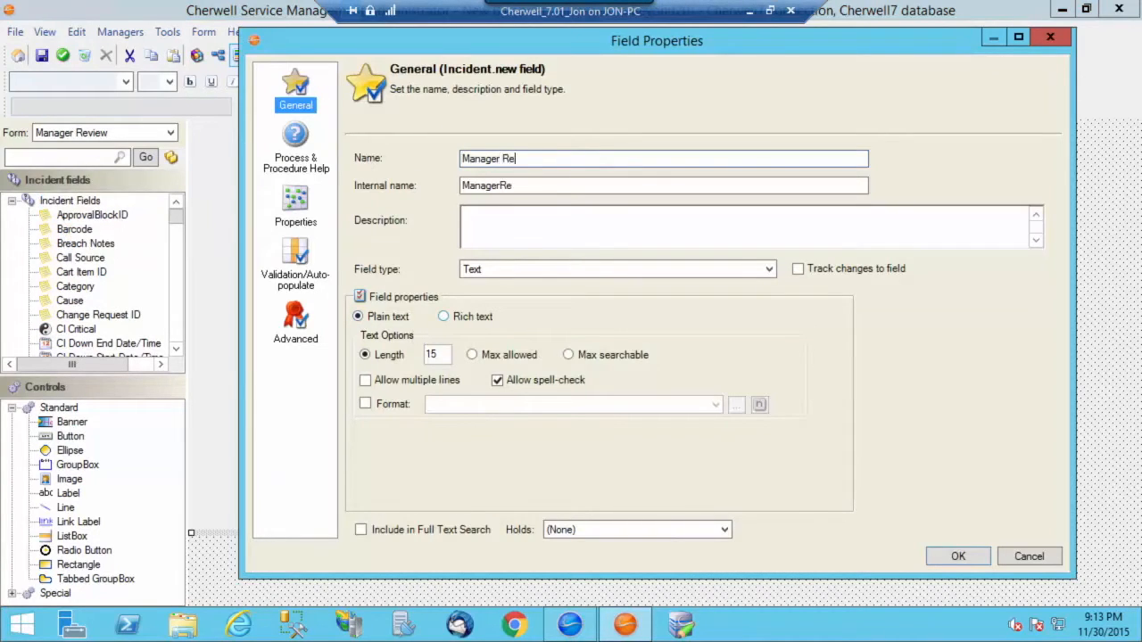
key(BackSpace)
key(BackSpace)
key(BackSpace)
text(view Notes)
click(474, 355)
click(396, 389)
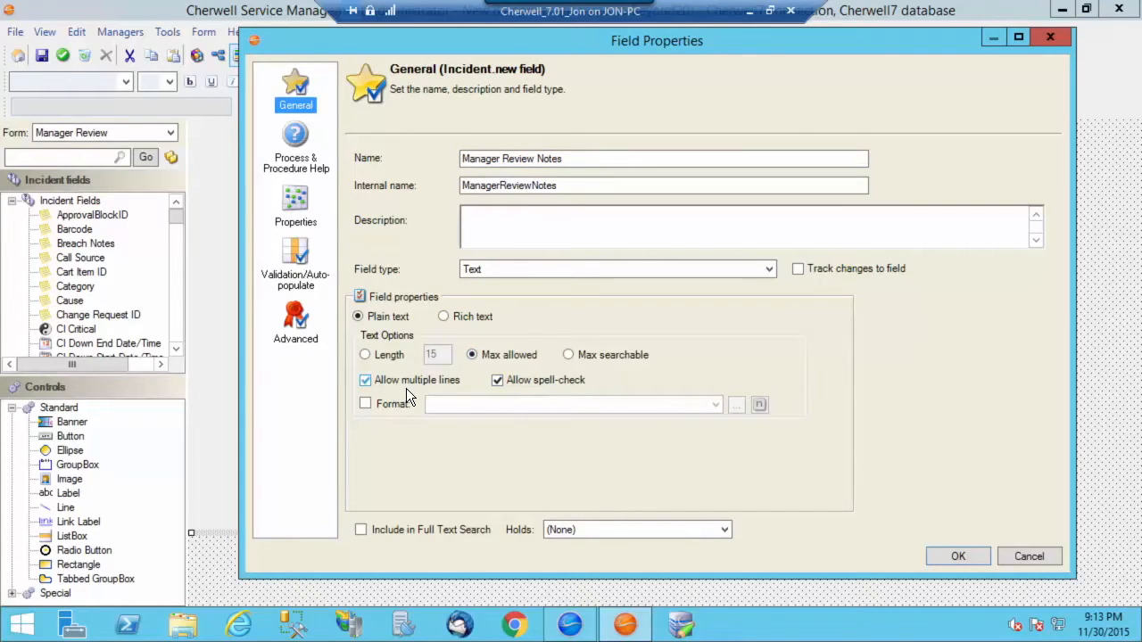
click(958, 558)
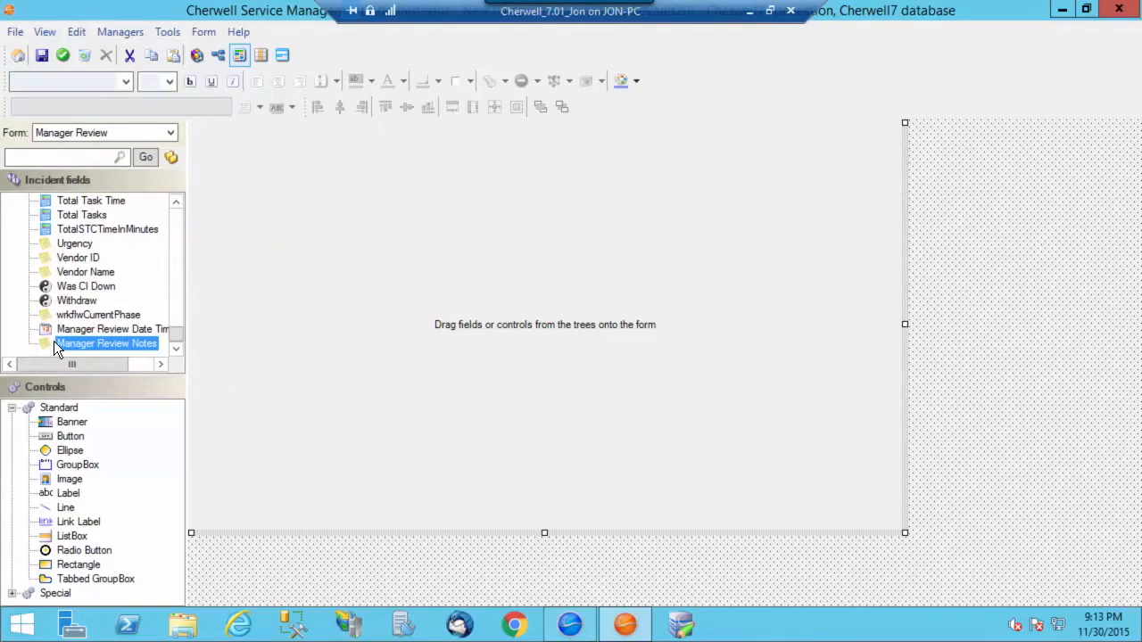
Place Manager Review Date Time above Manager Review Notes on the form, line them up and shrink the form around them.
drag(59, 347, 229, 199)
click(101, 332)
drag(100, 343, 221, 153)
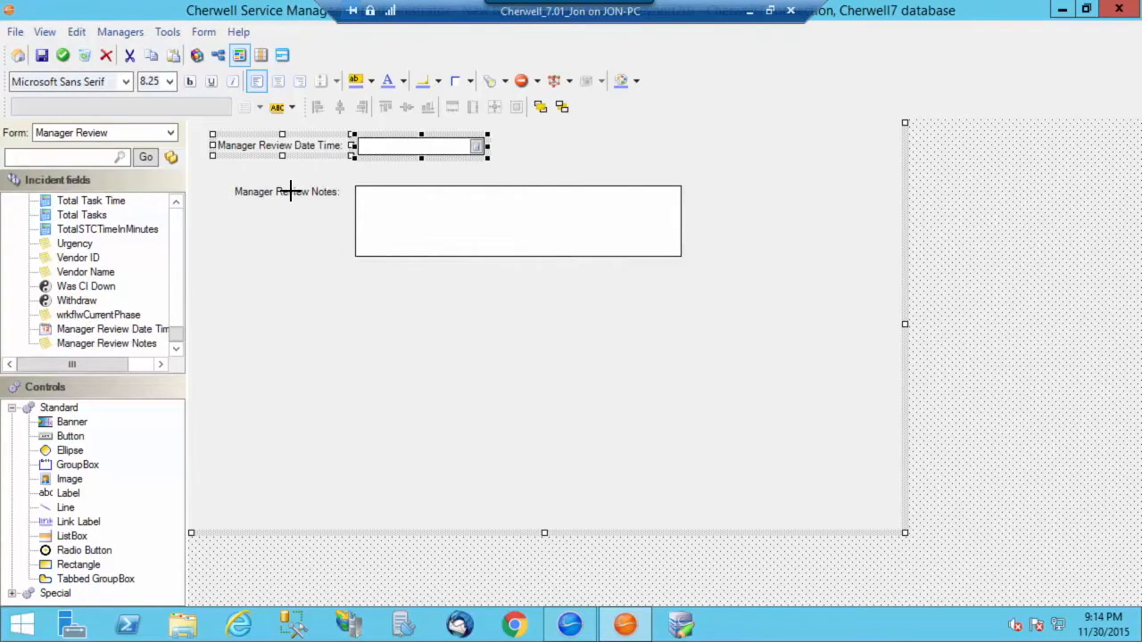
click(390, 222)
drag(429, 222, 402, 219)
click(426, 148)
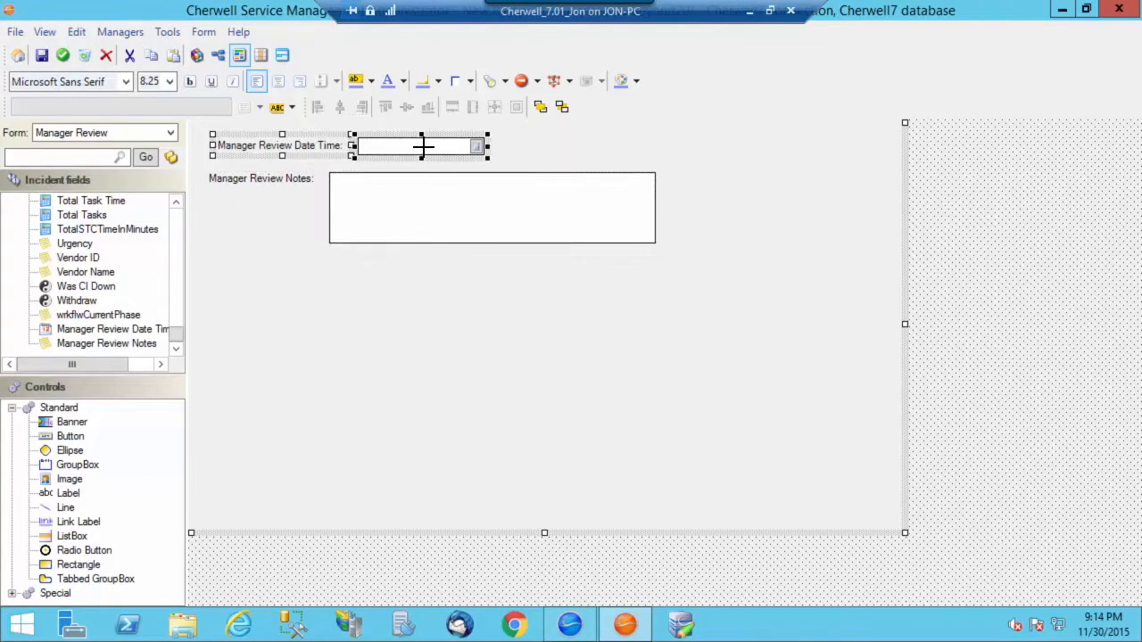
drag(420, 145, 421, 161)
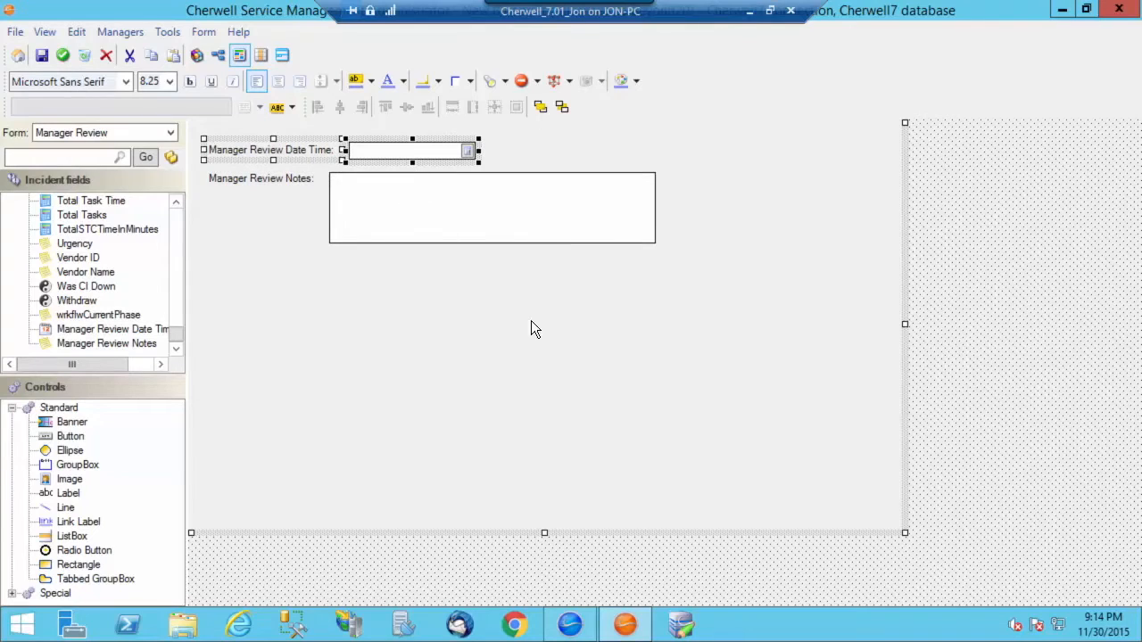
drag(904, 532, 694, 275)
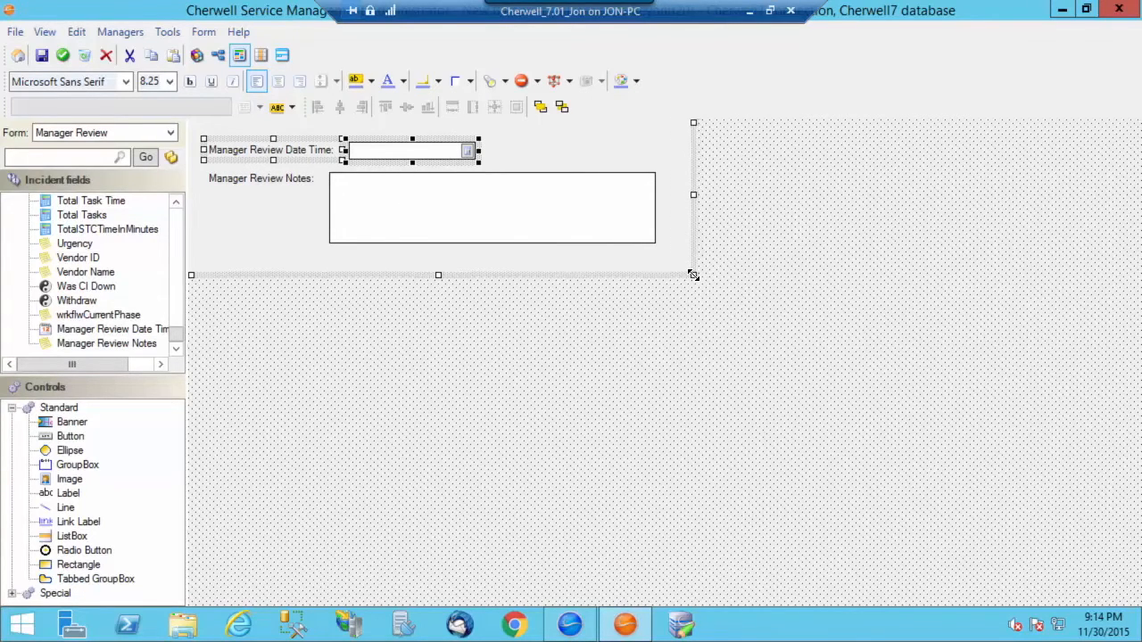
Save the blueprint to the Desktop as "Manager Review".
click(42, 54)
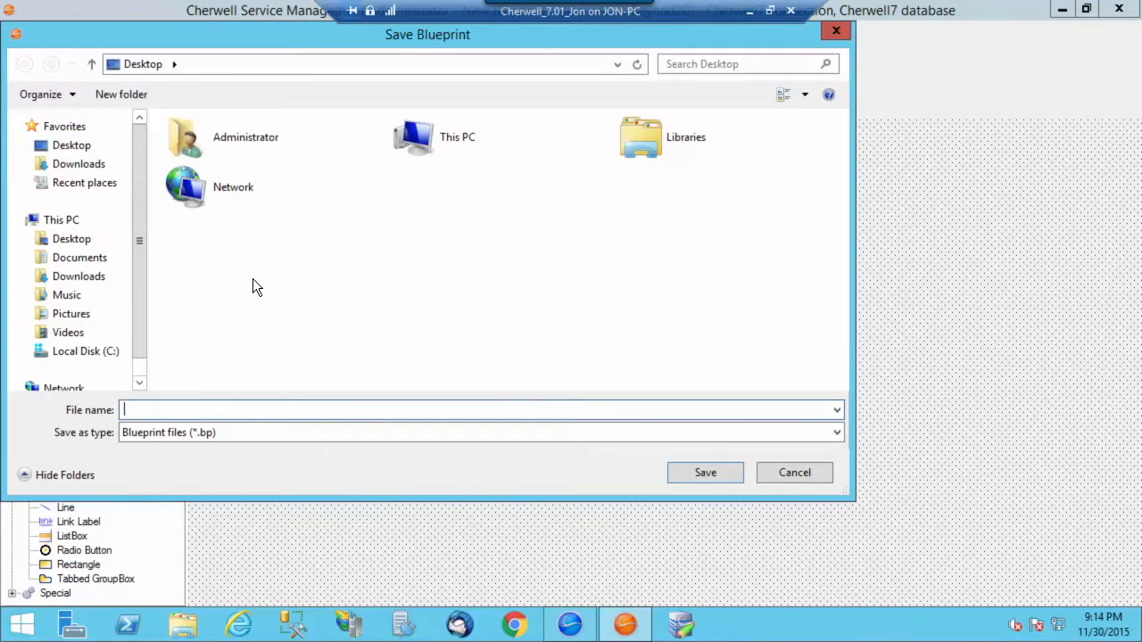
text(Manager Review)
key(Return)
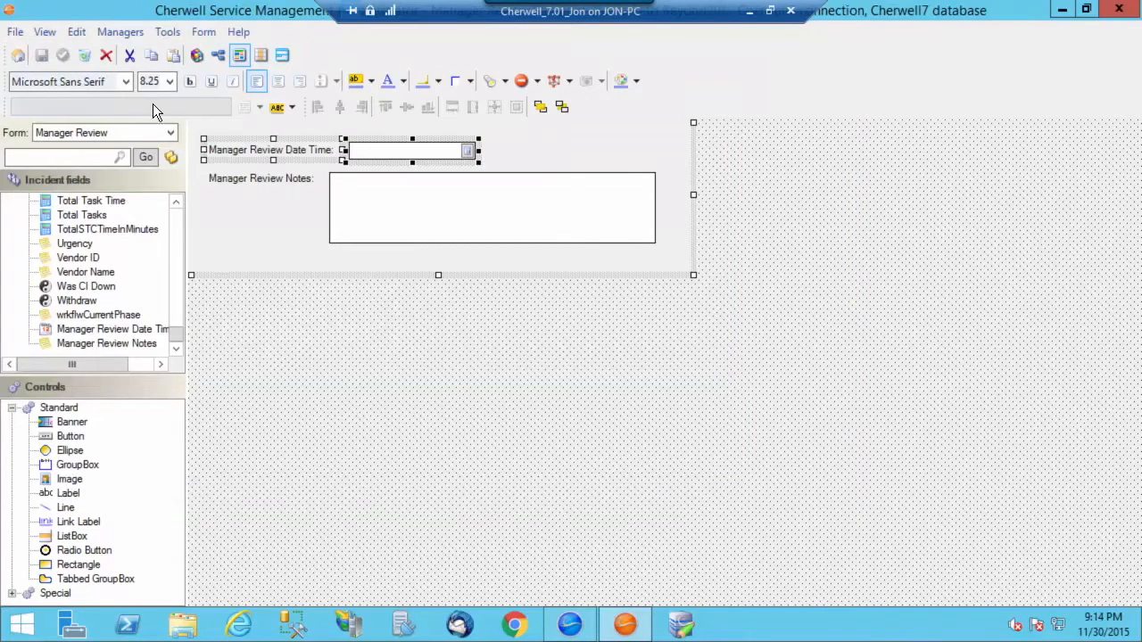
Add the Manager Review form to the Incident form arrangement directly after Journals and save the blueprint.
click(282, 58)
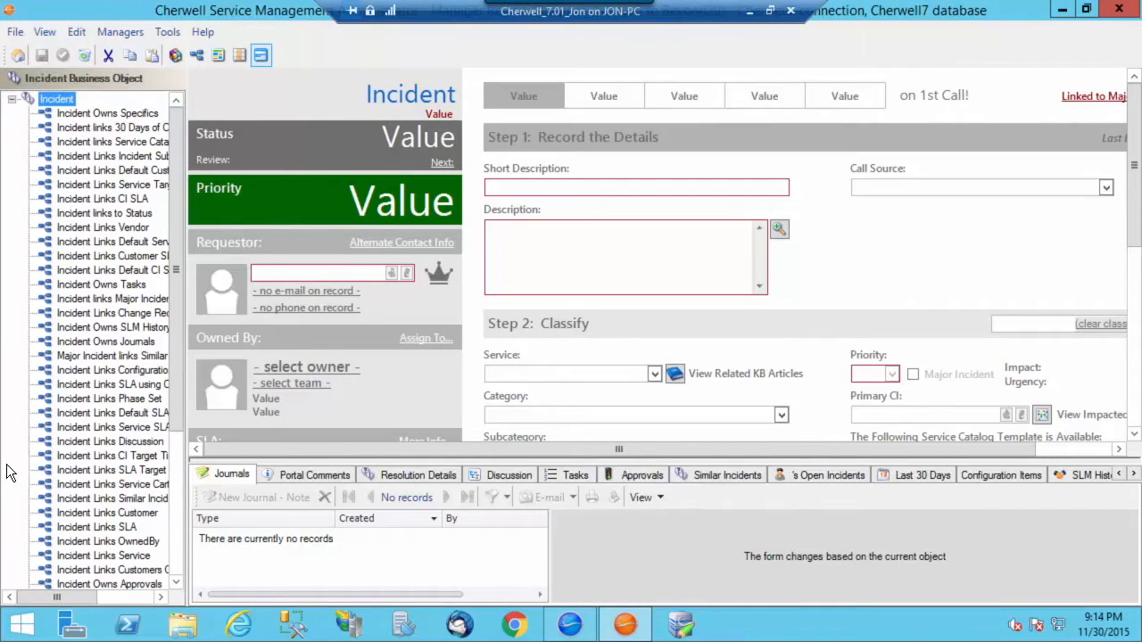
drag(172, 309, 155, 460)
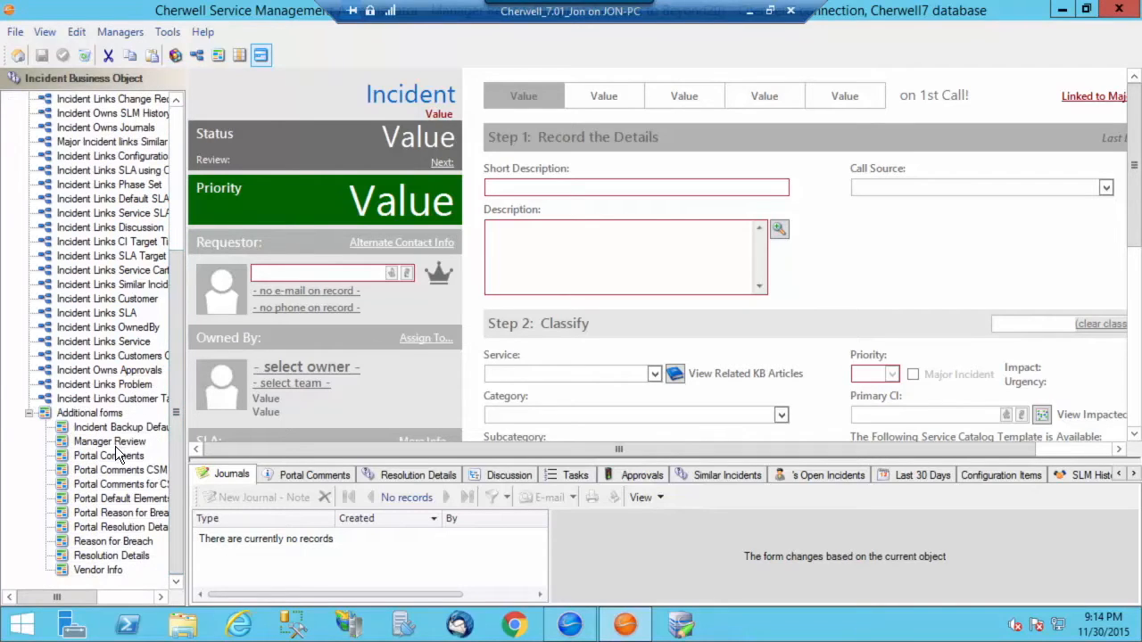
drag(128, 443, 292, 482)
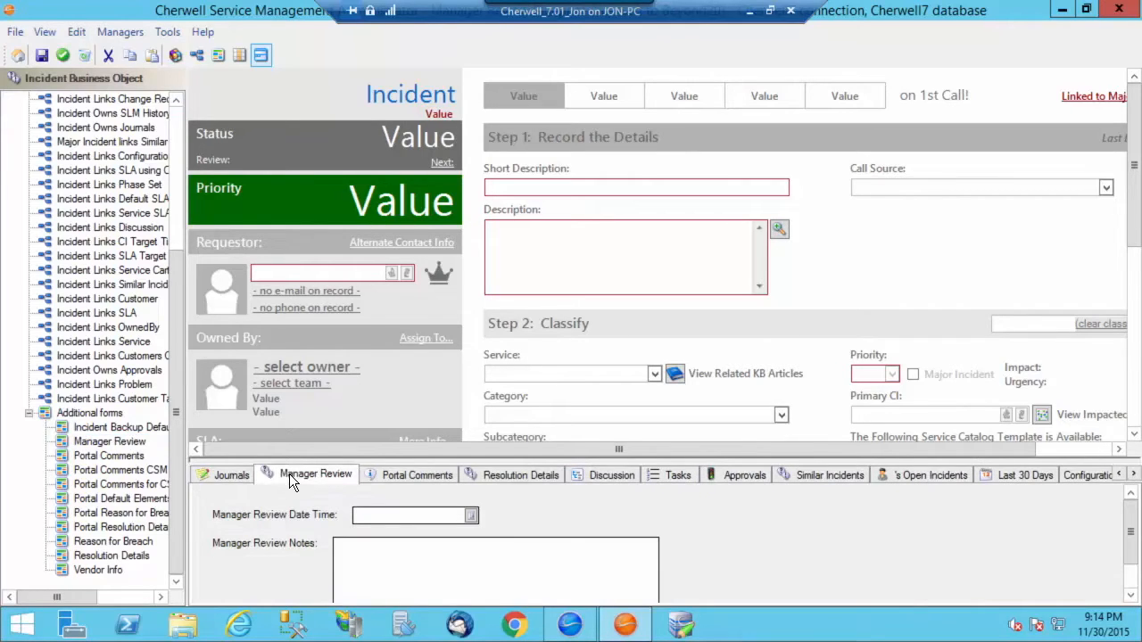
click(42, 55)
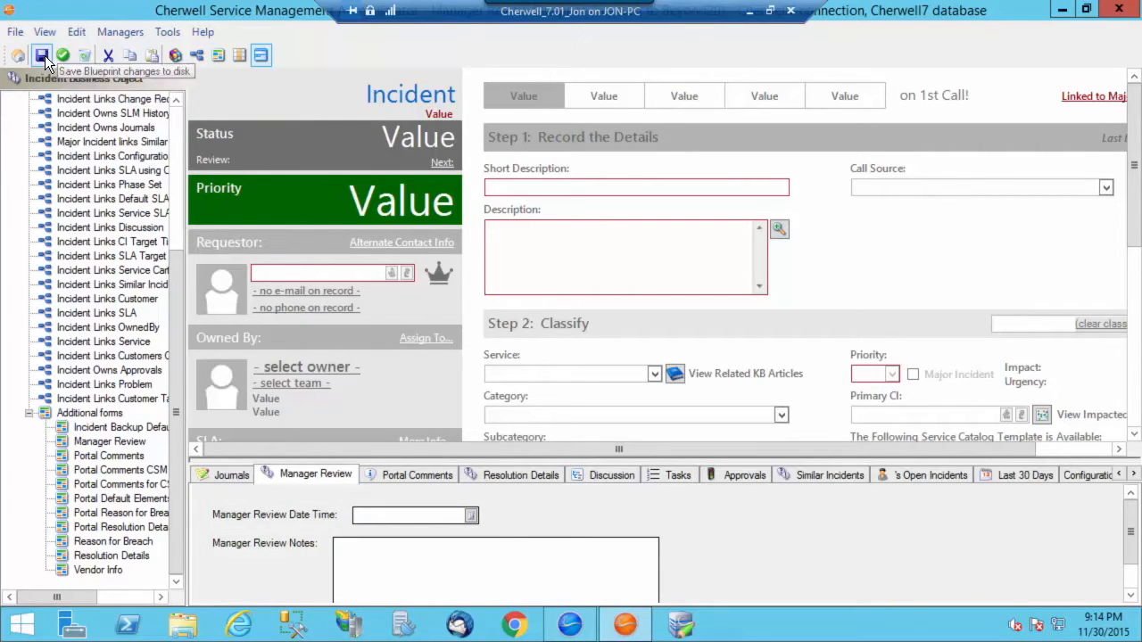
Publish the Manager Review blueprint with the default publish options, accepting the scan warning.
click(15, 32)
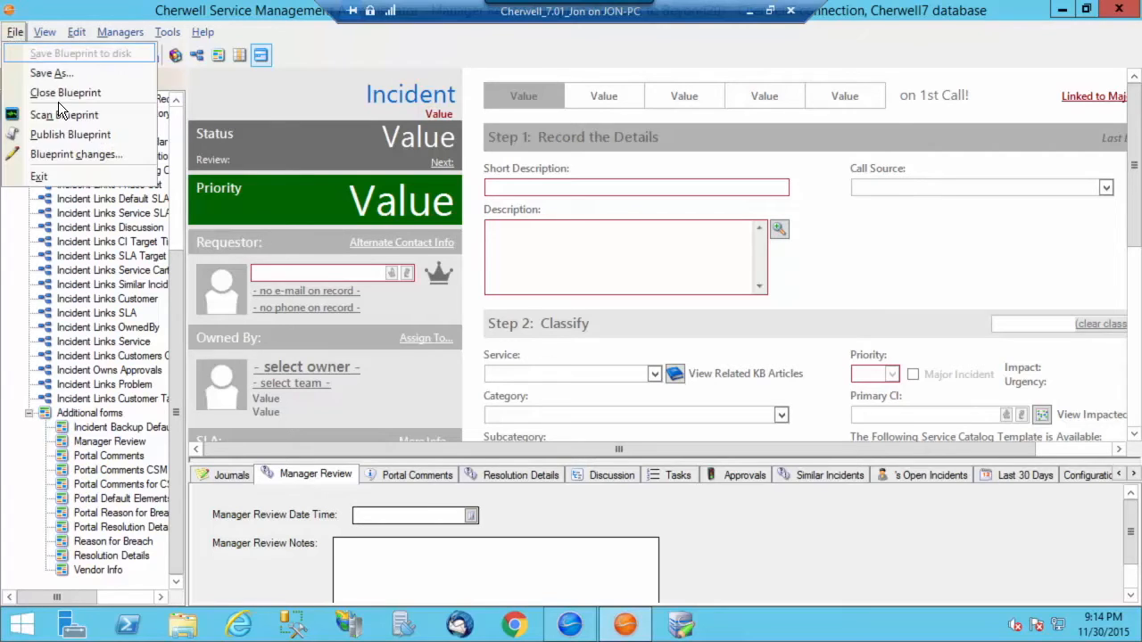
click(91, 132)
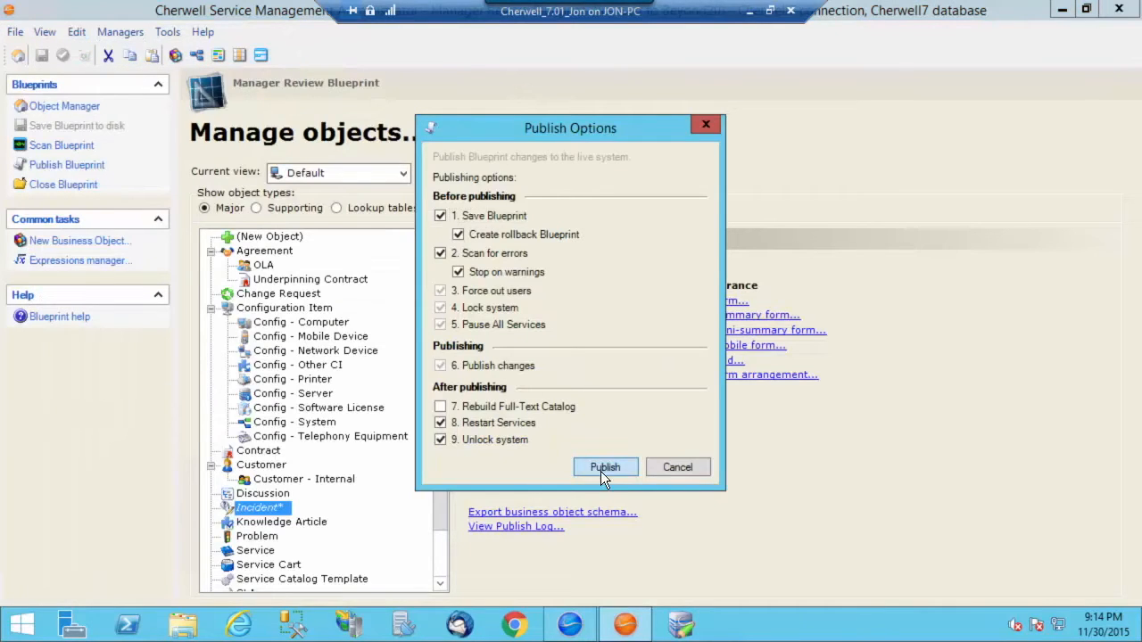
click(604, 468)
mouse_move(571, 627)
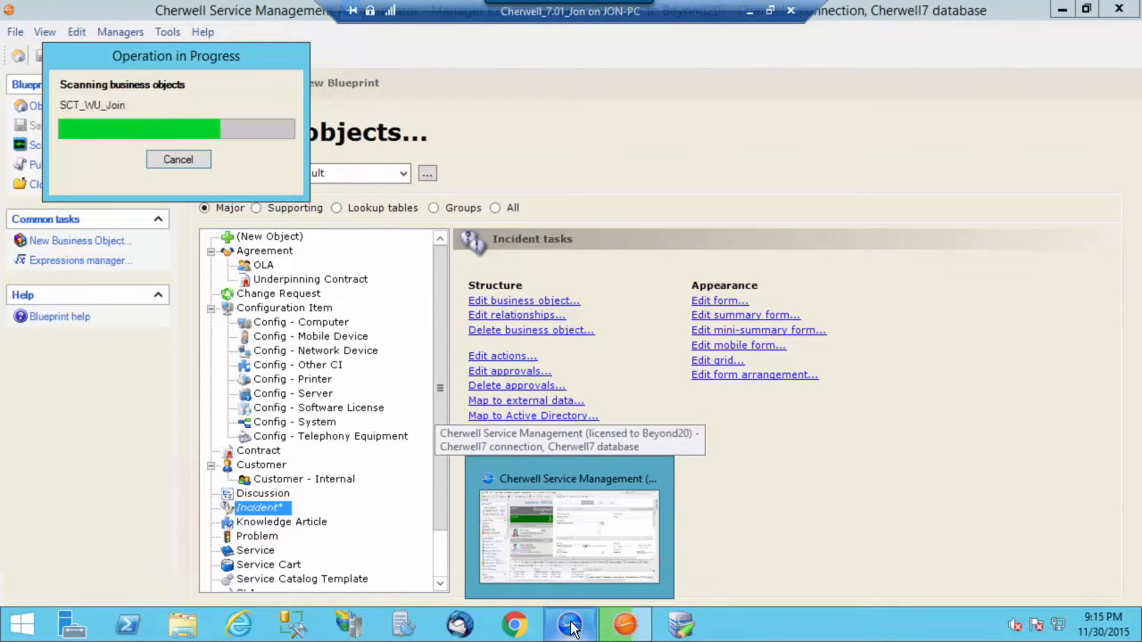
click(572, 628)
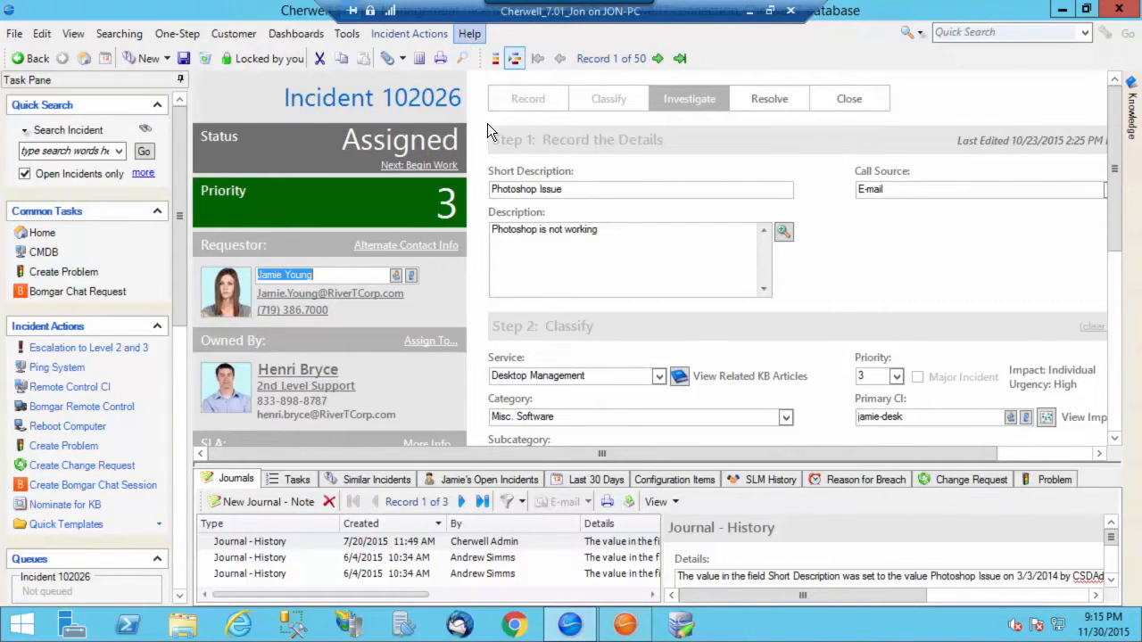
click(627, 628)
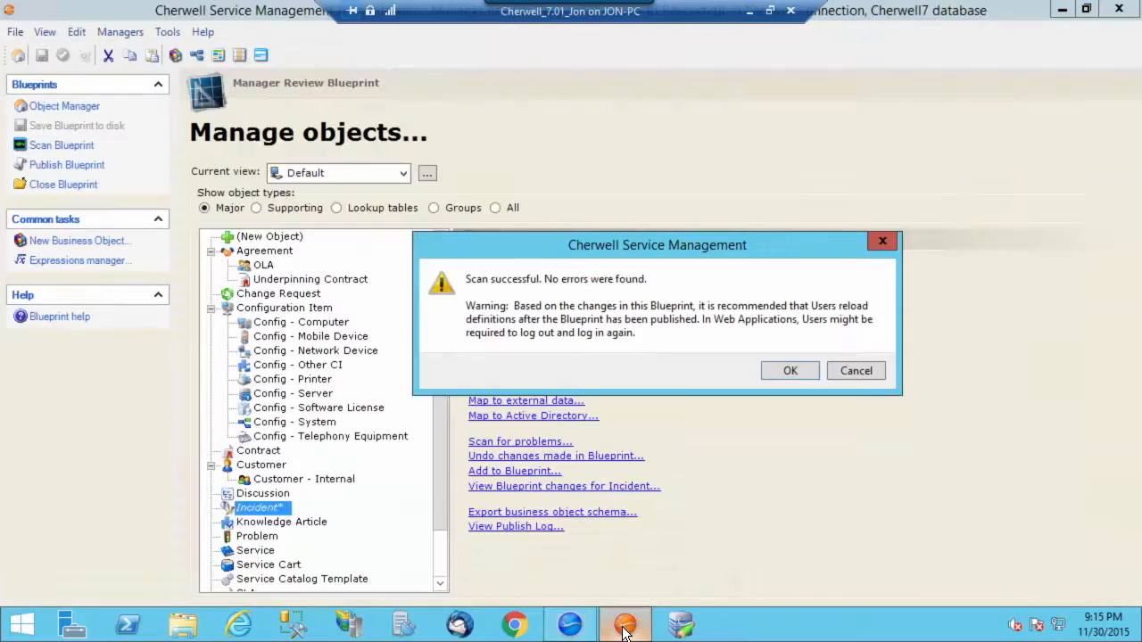
click(789, 371)
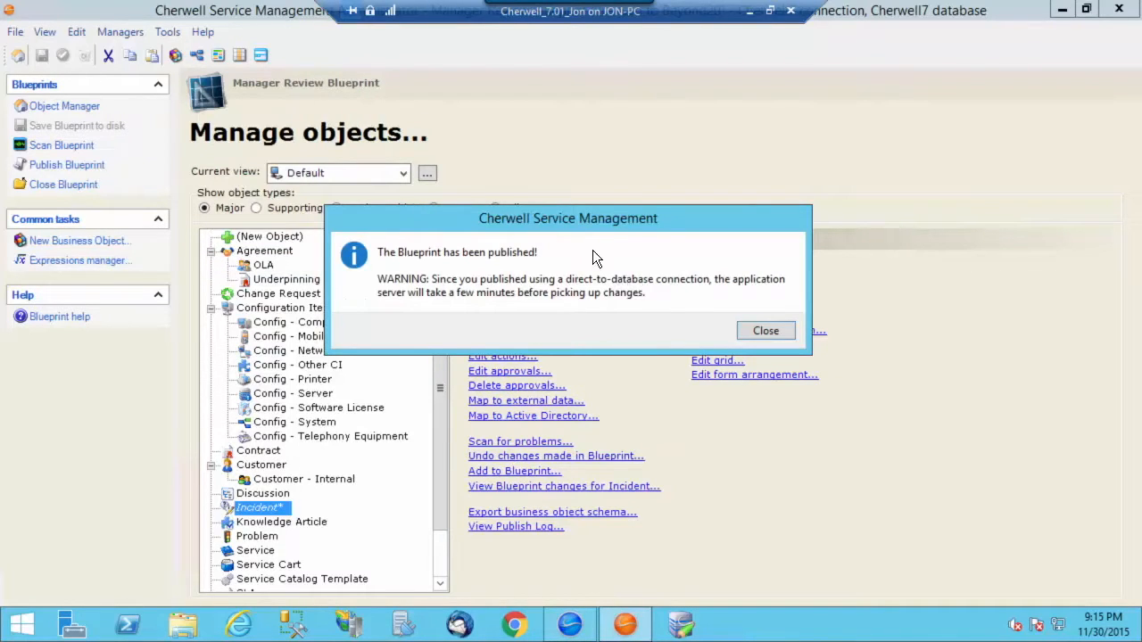
click(759, 331)
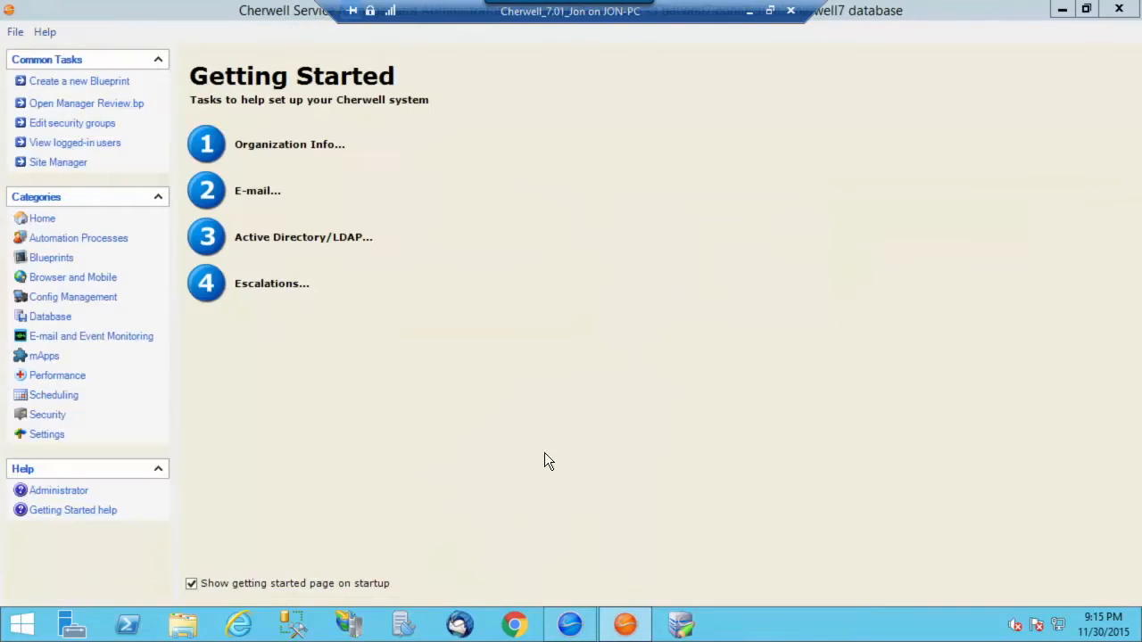
Switch to the Cherwell client, refresh it without saving the Incident changes, and rerun the search for open Incidents.
click(567, 626)
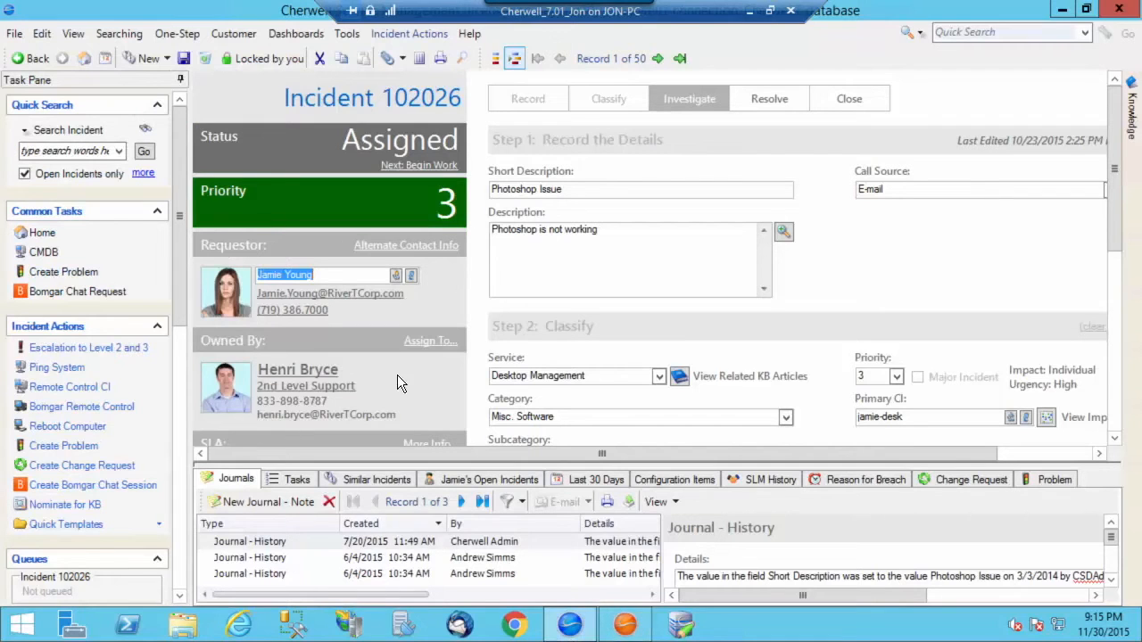
click(469, 33)
click(537, 77)
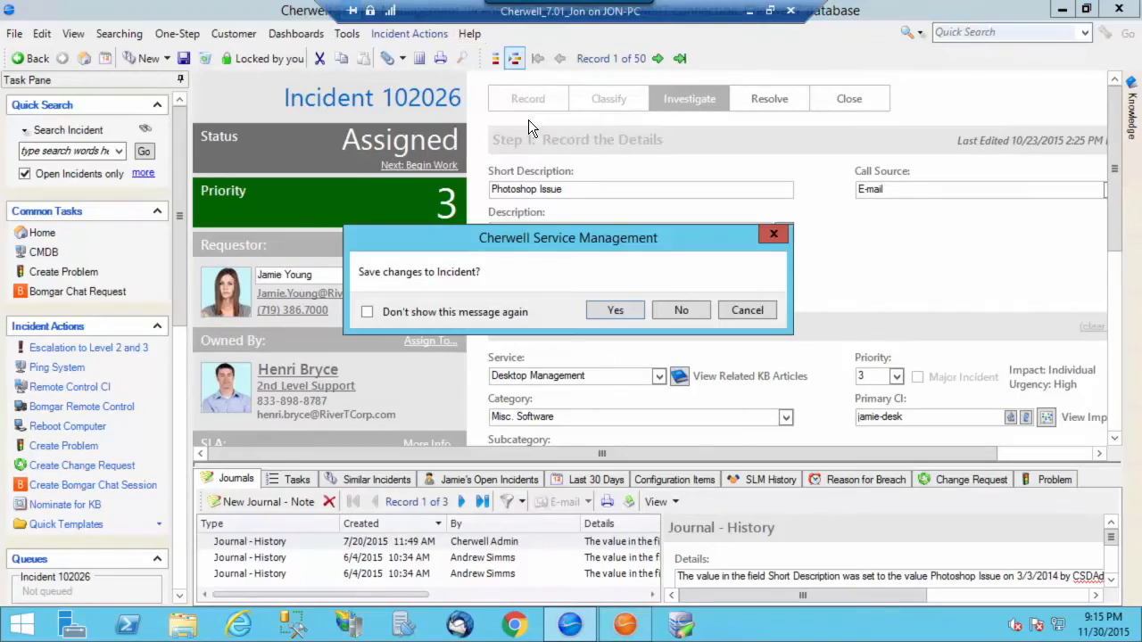
click(669, 310)
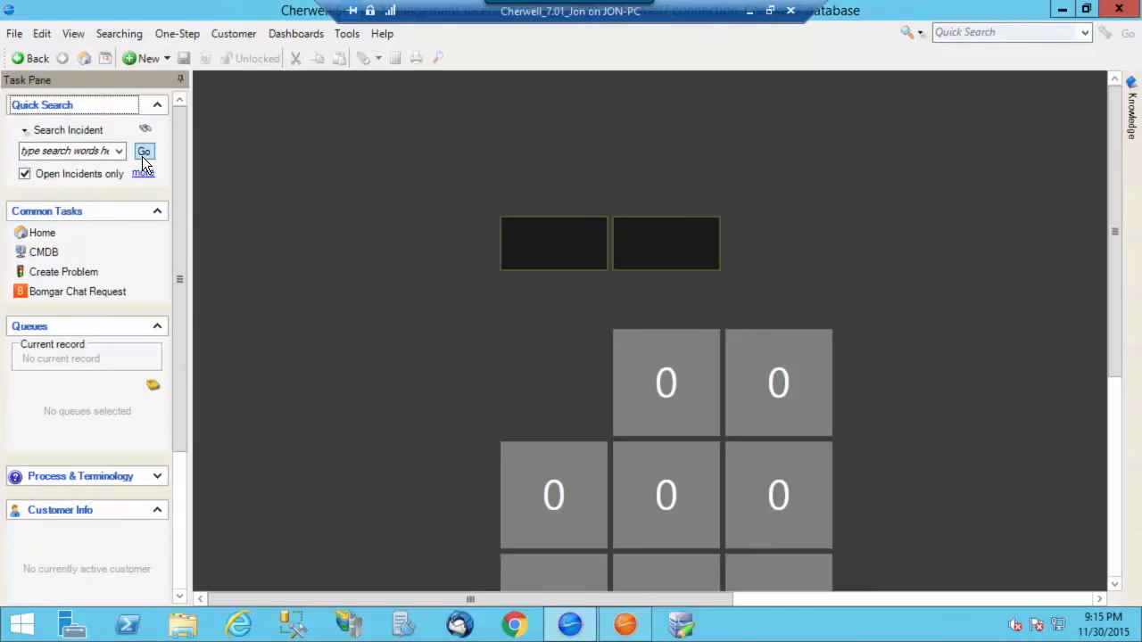
click(144, 149)
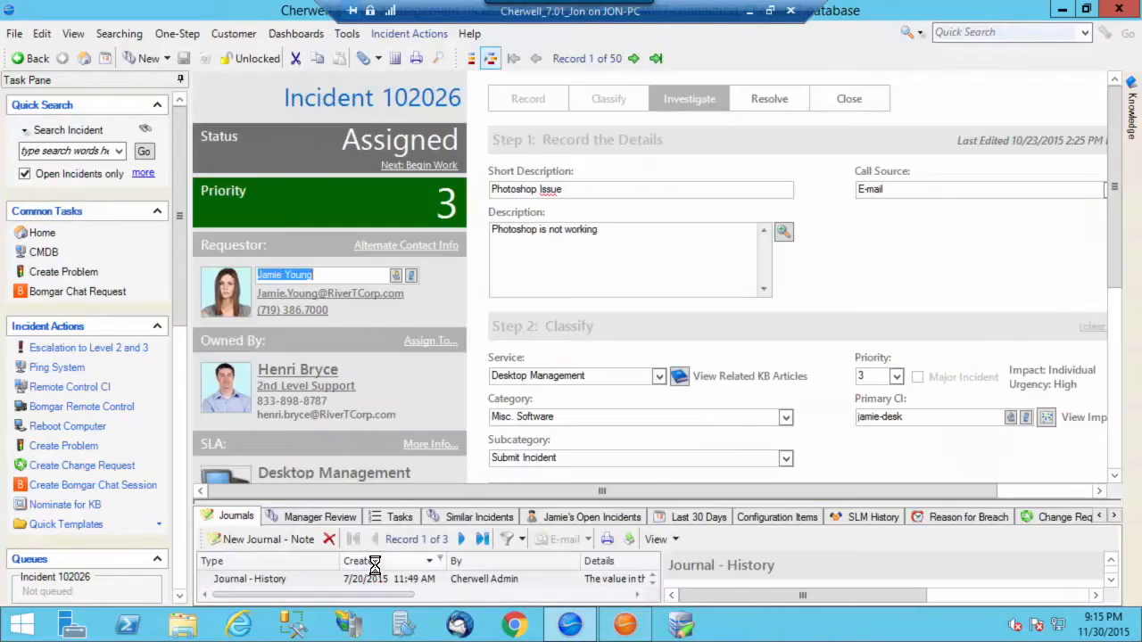
Display the incident's Manager Review form with more room and set Manager Review Date Time to 11/30/2015.
click(329, 516)
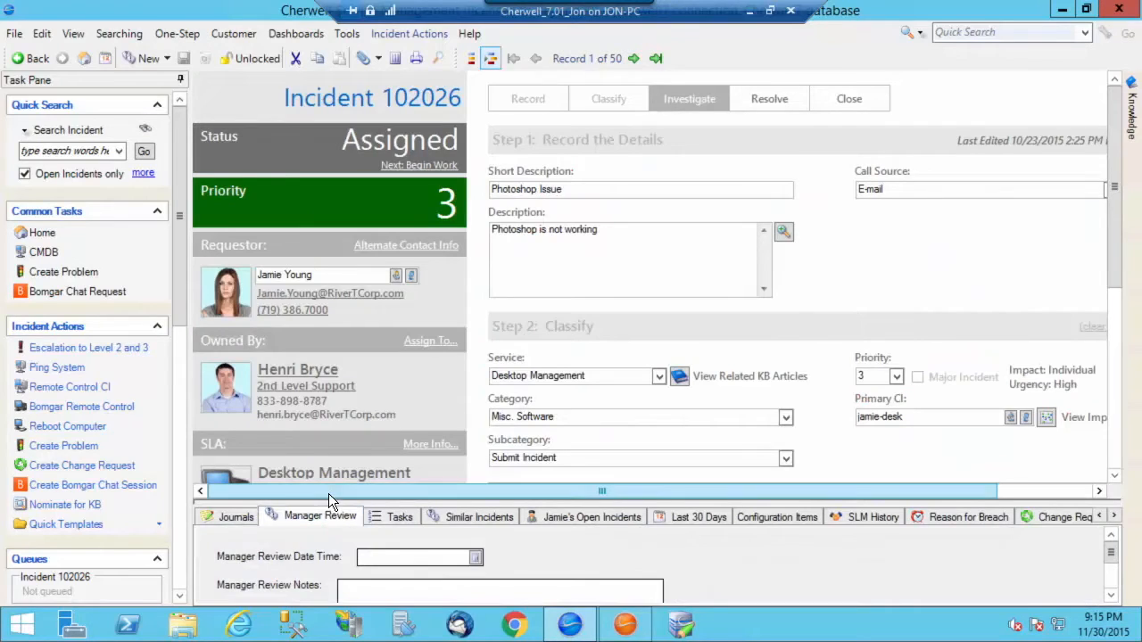
drag(328, 504, 332, 282)
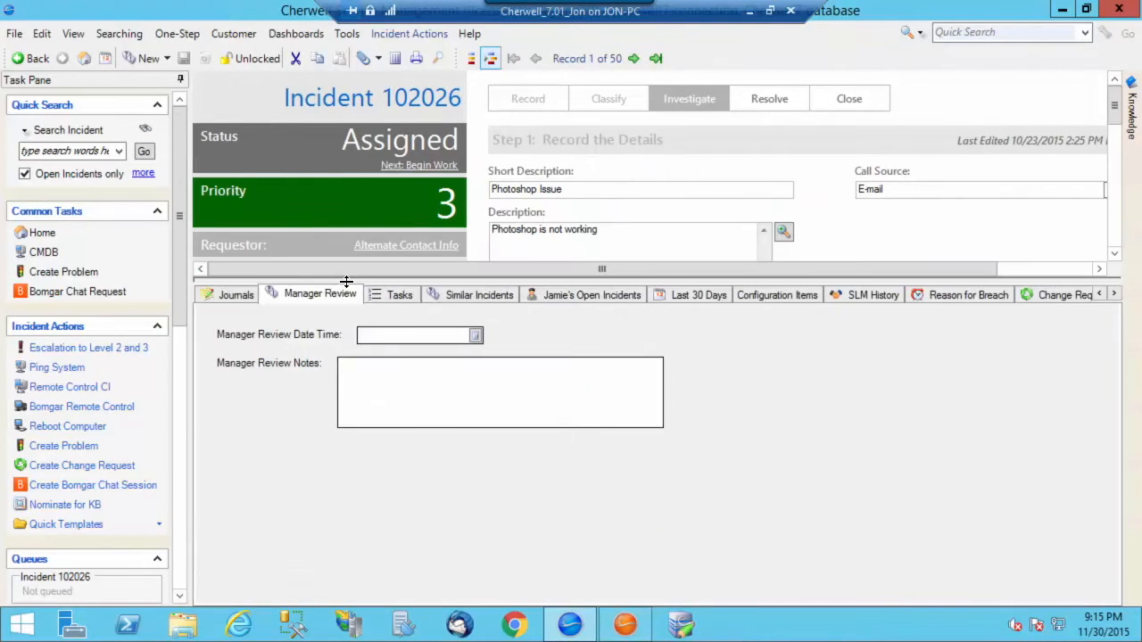
click(481, 330)
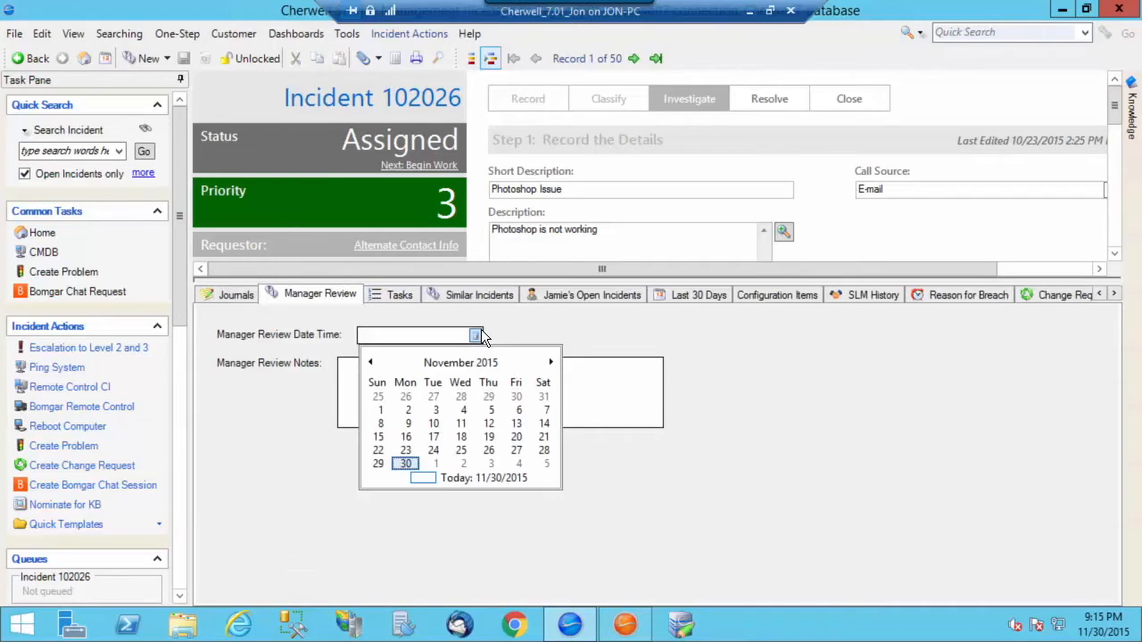
click(409, 462)
Enter "Followed up with client and everything was ok." as the Manager Review Notes and save the incident.
click(414, 371)
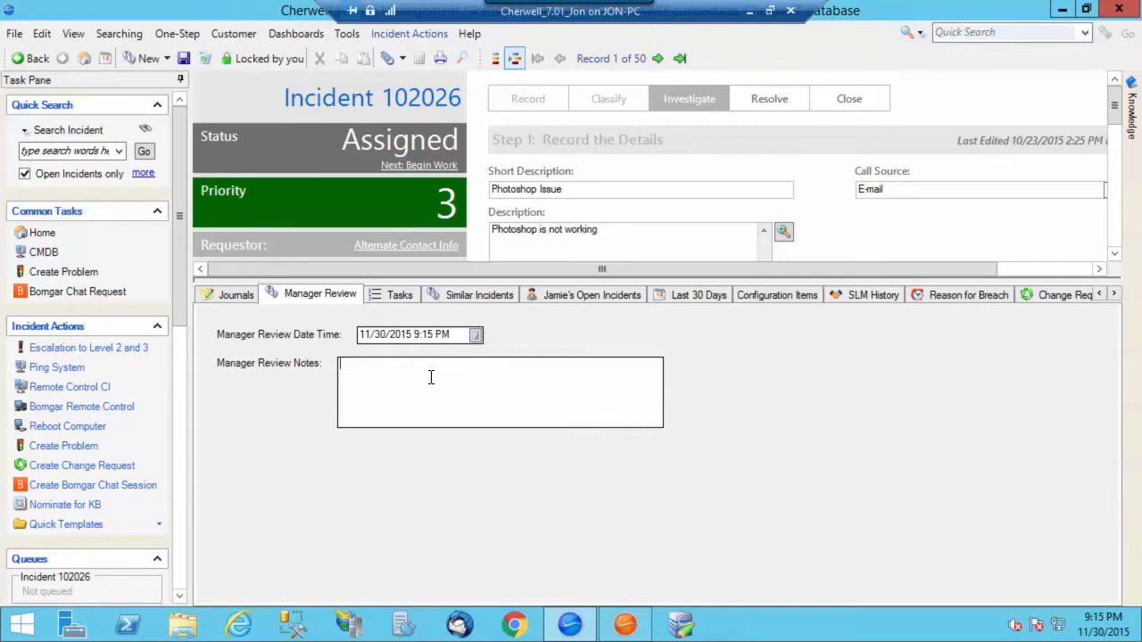
text(Followed up with)
text(ent. an)
key(BackSpace)
key(BackSpace)
key(BackSpace)
key(BackSpace)
text(a)
key(BackSpace)
key(BackSpace)
text(t and vverything was ok.)
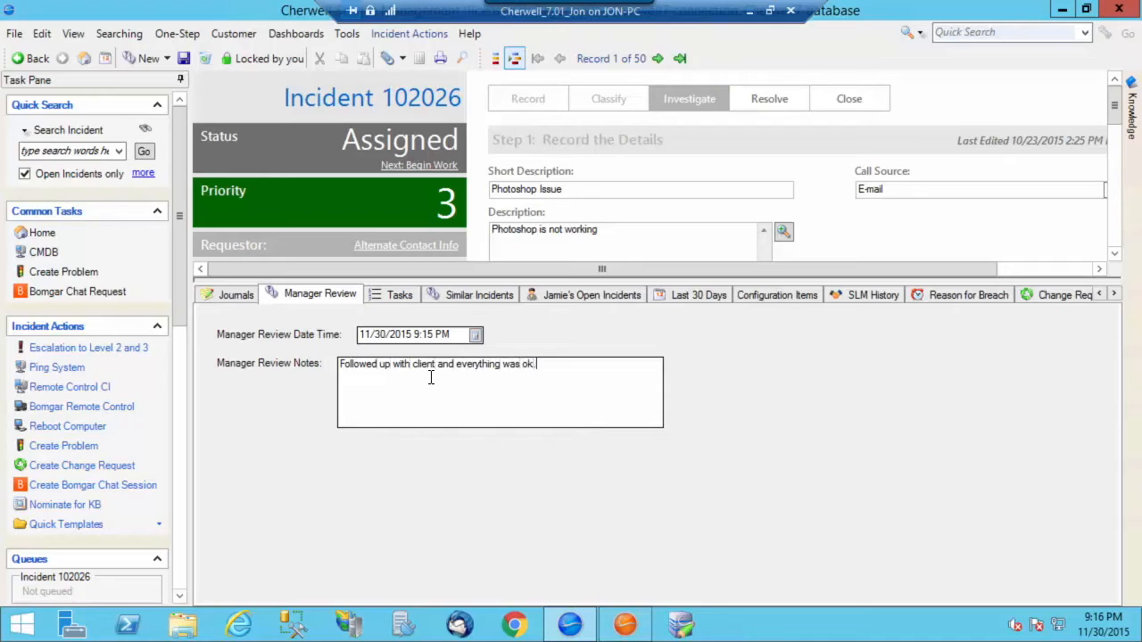
click(183, 58)
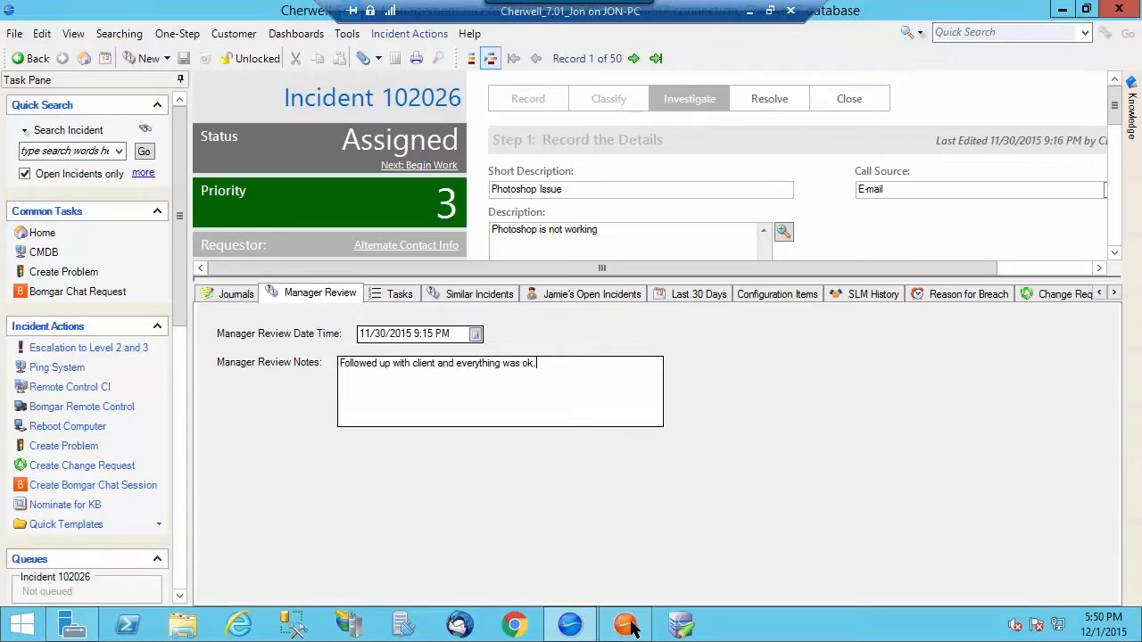
Switch to Cherwell Administrator, create a new blueprint and open the Incident form arrangement for editing.
click(624, 629)
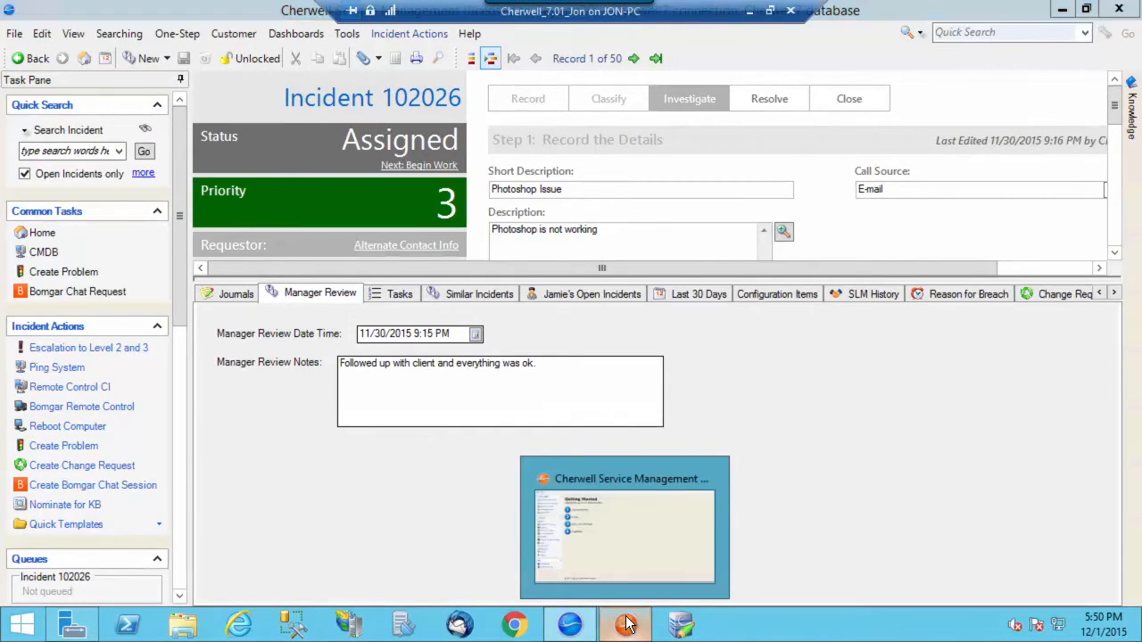
click(120, 81)
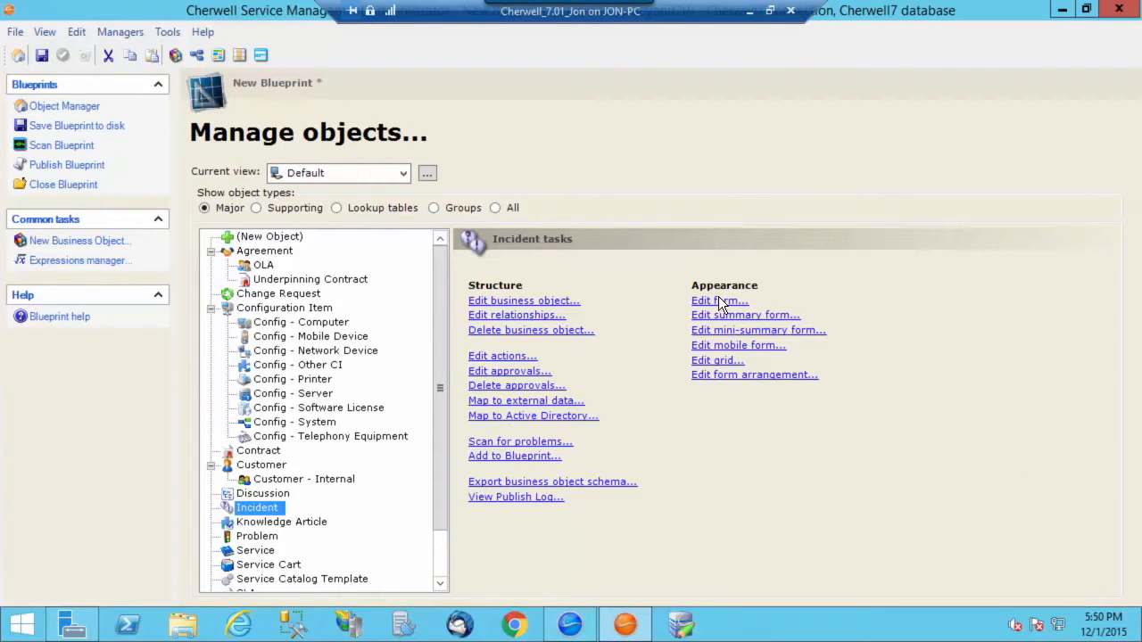
click(719, 301)
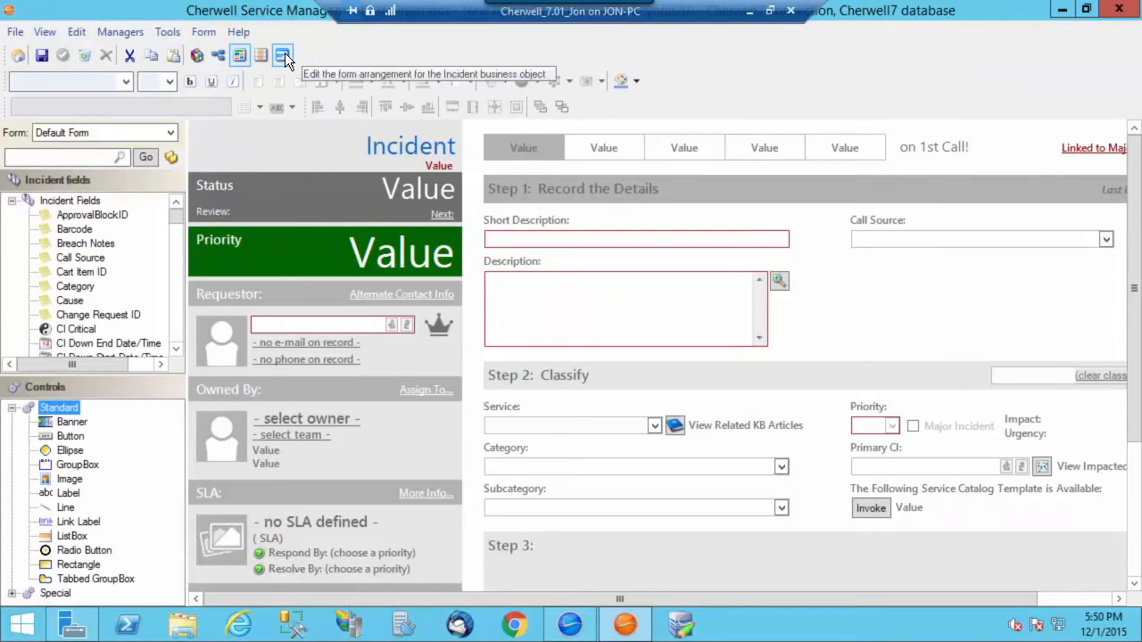
click(283, 54)
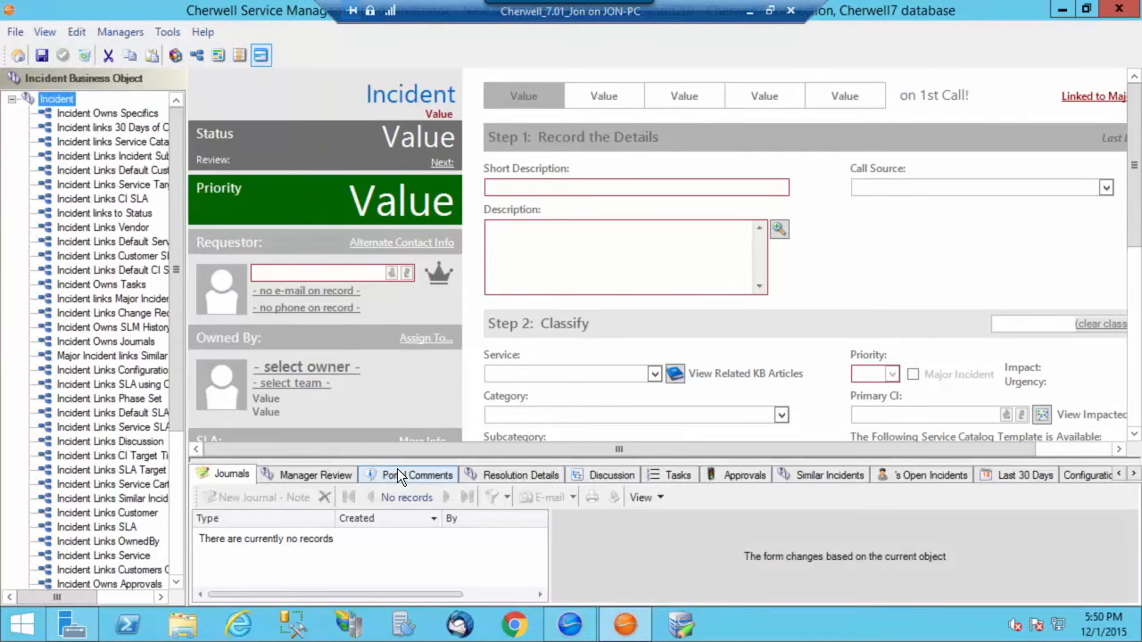
Enable tab visibility control in the properties of the Manager Review tab in the Incident arrangement.
click(310, 473)
right_click(310, 472)
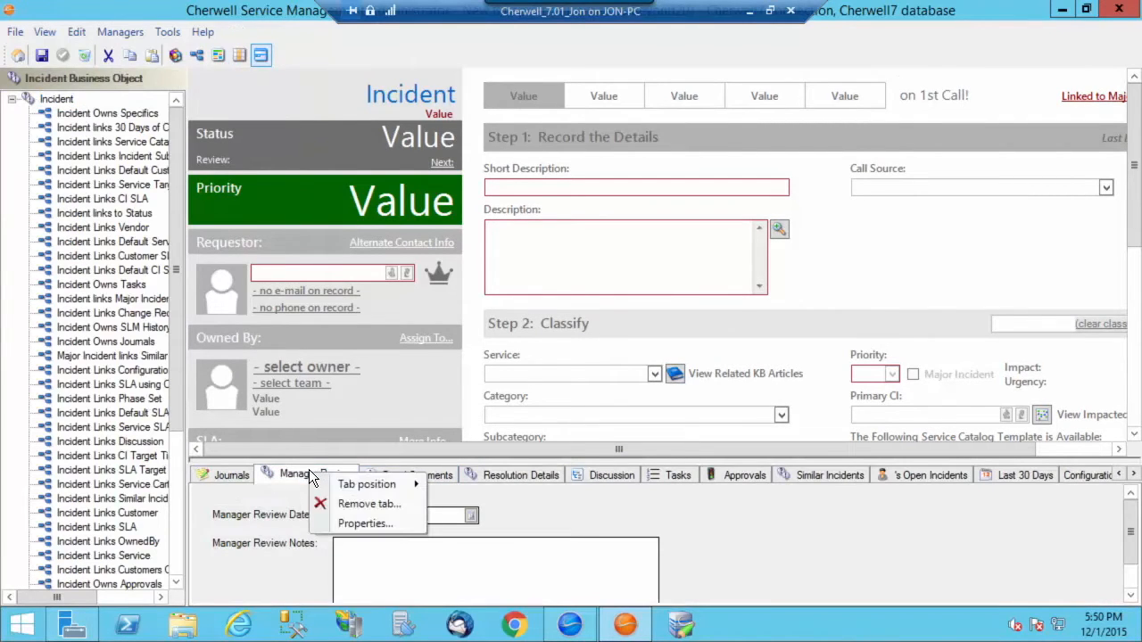
click(397, 524)
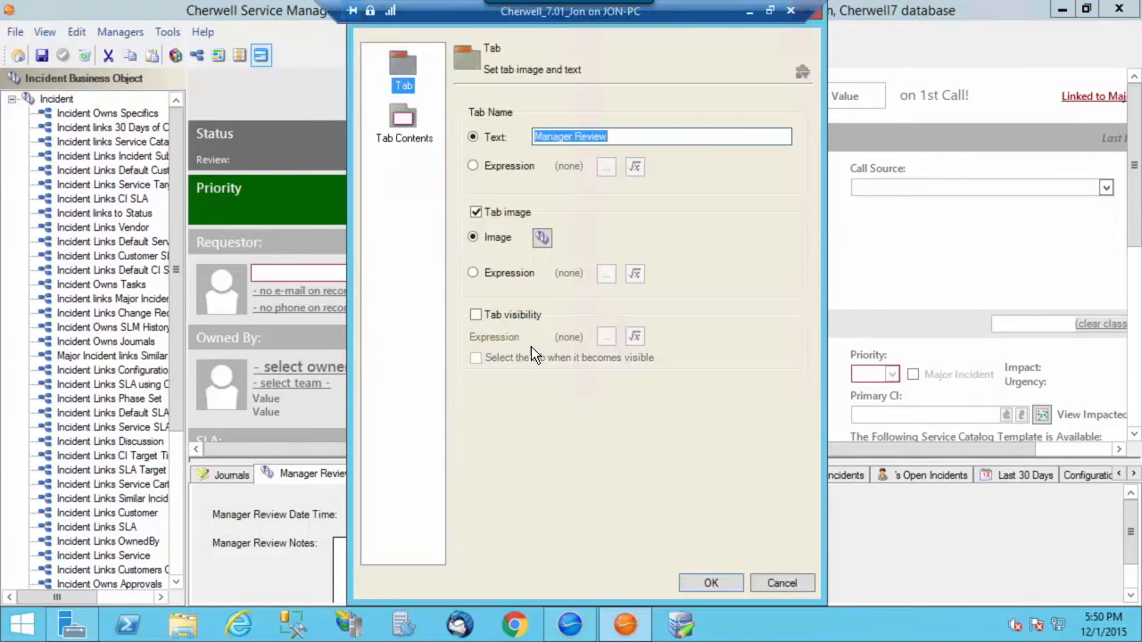
click(476, 316)
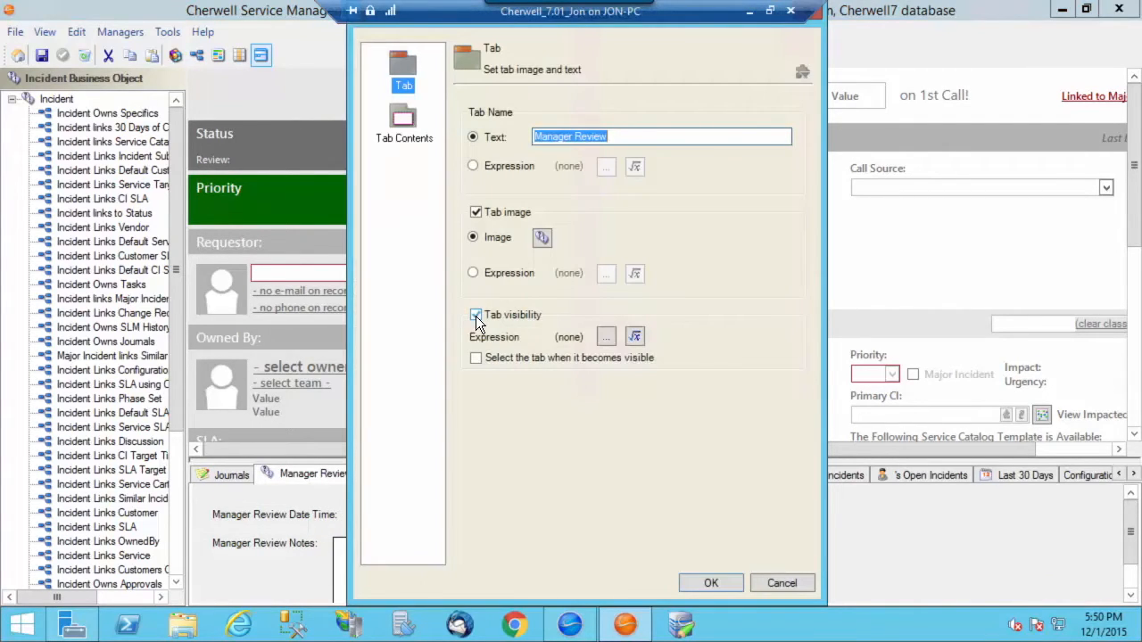
Start a custom visibility expression that compares the system function CurrentRoleID() using the Equals operator.
click(635, 337)
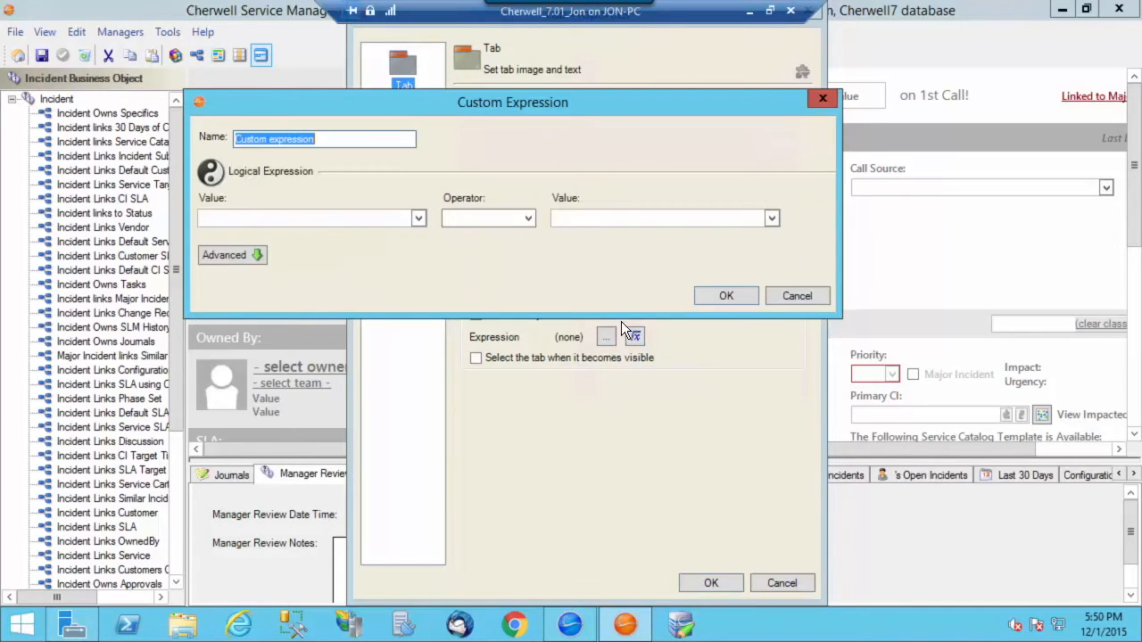
click(421, 219)
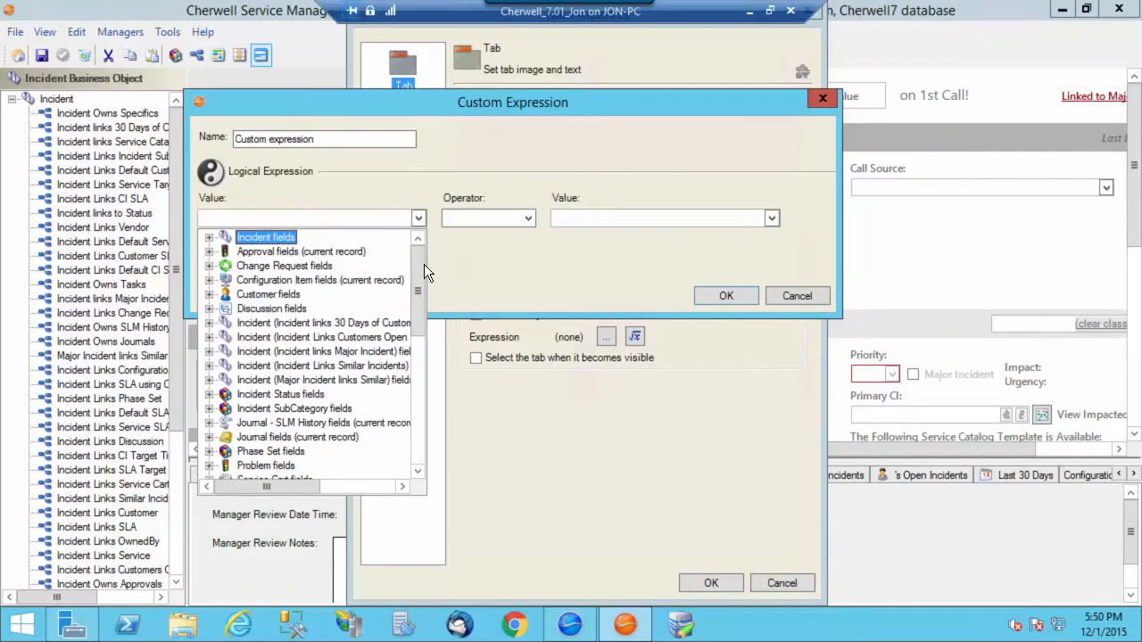
drag(423, 289, 411, 402)
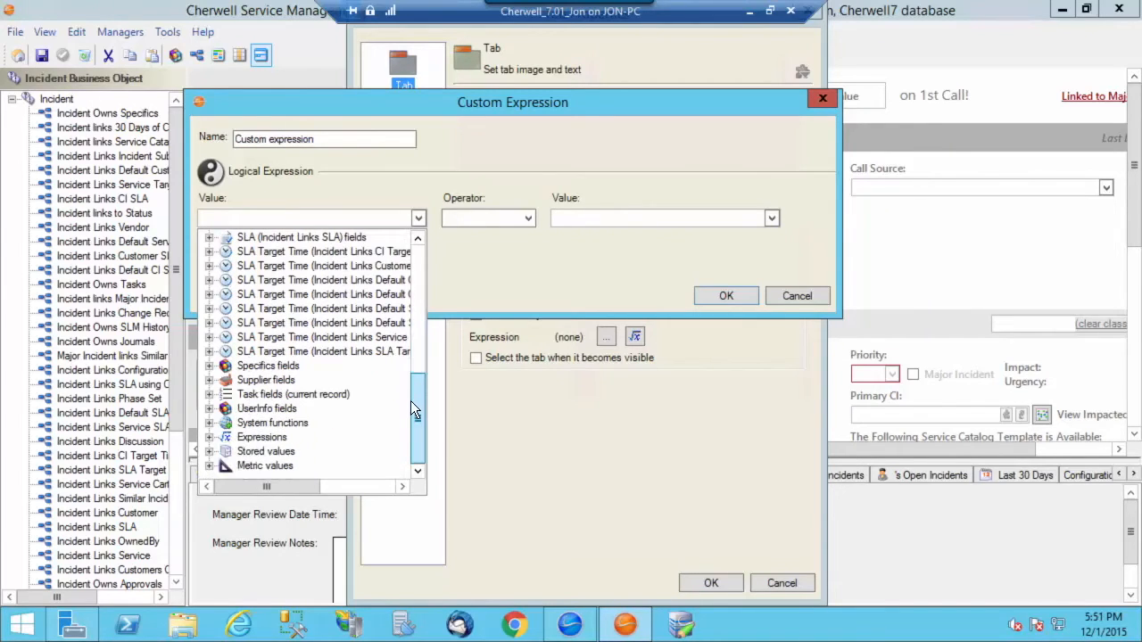
click(210, 424)
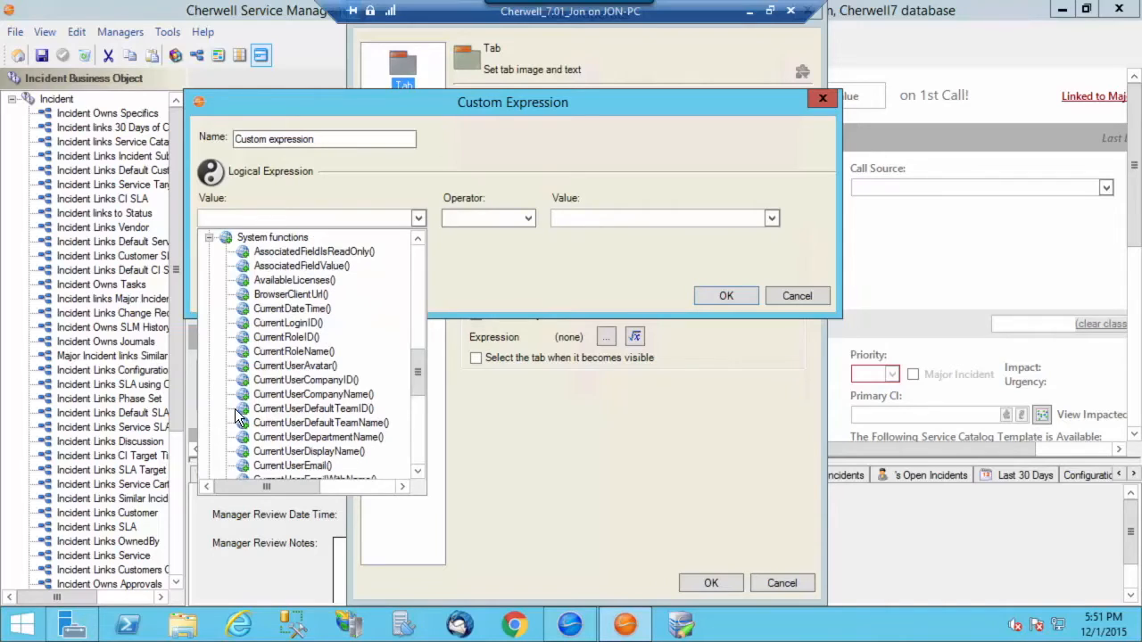
click(280, 337)
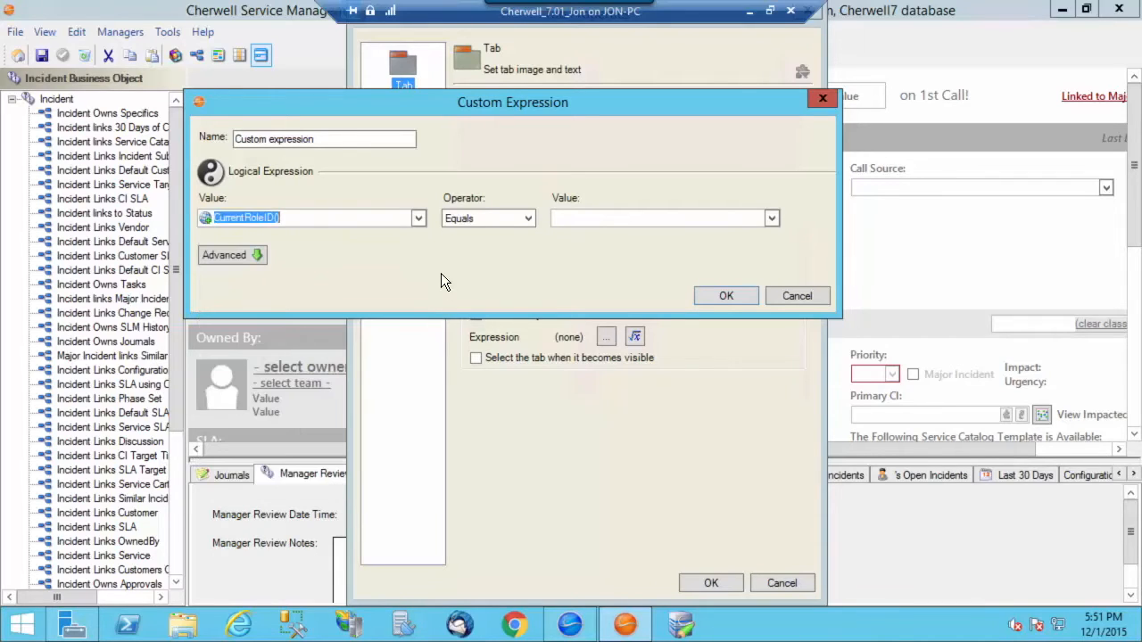
click(574, 217)
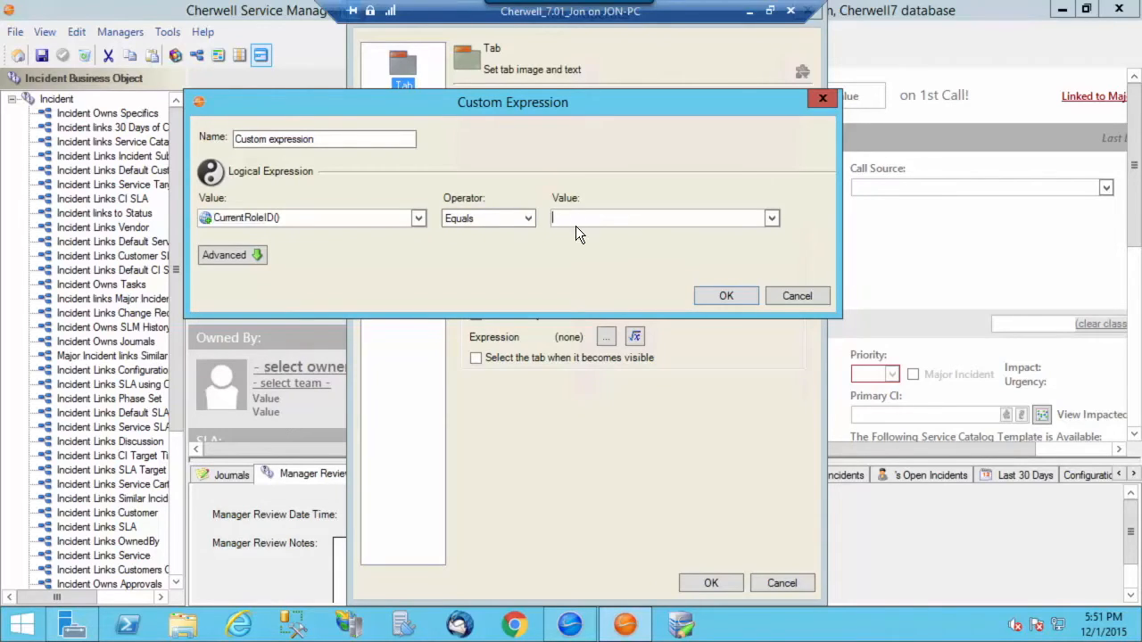
Switch to the Cherwell client and create a new Incident One-Step named "Role ID" in the user folder.
mouse_move(569, 629)
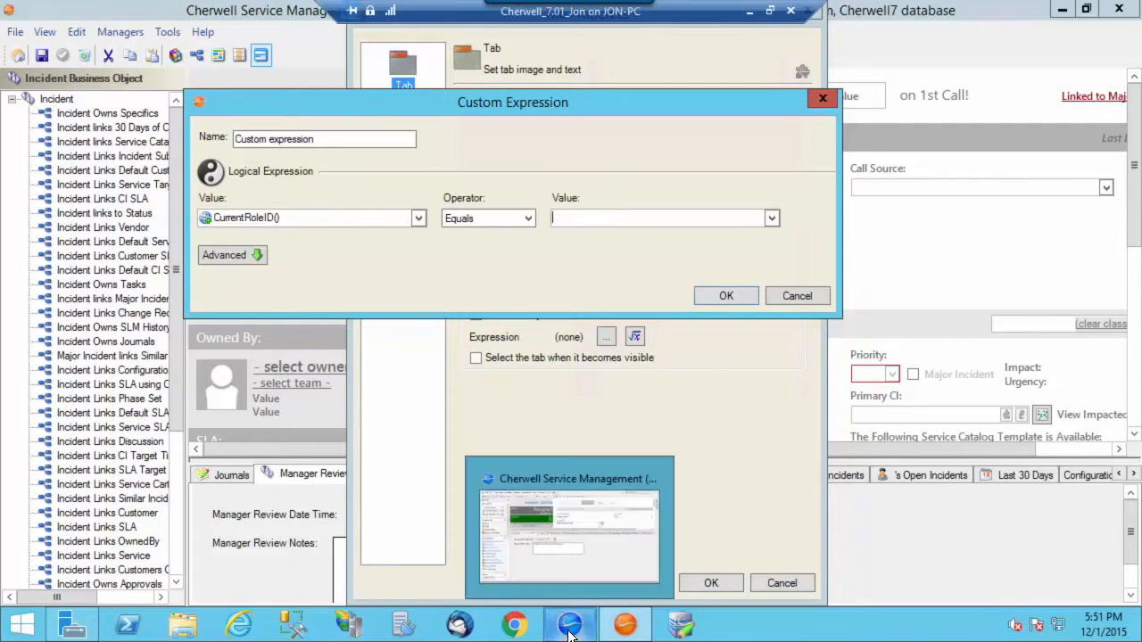
click(569, 627)
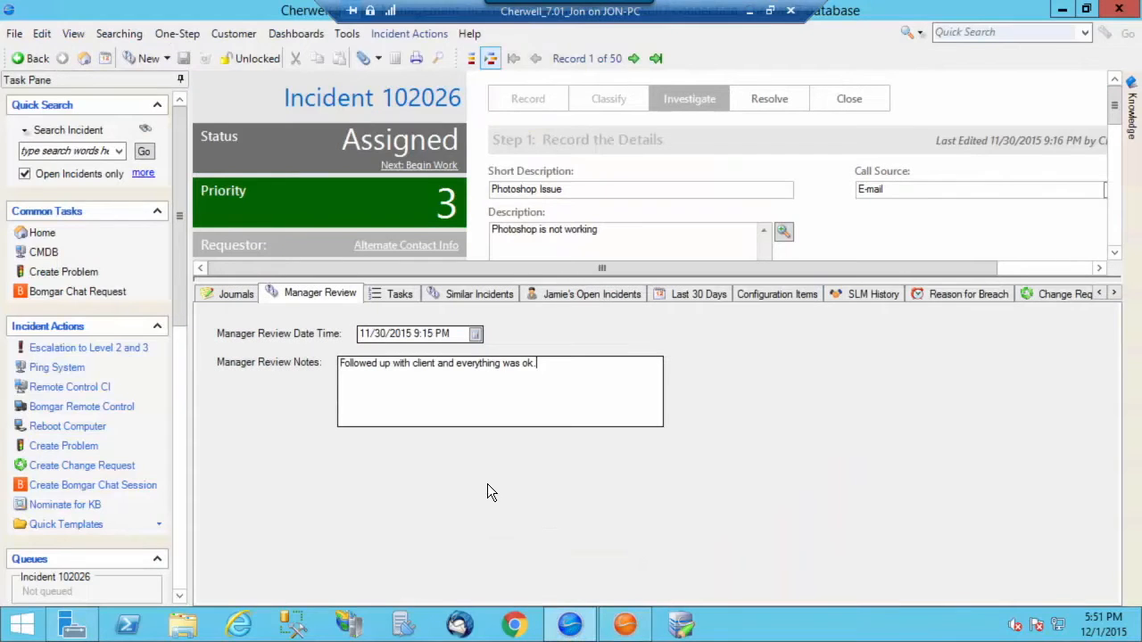
click(176, 36)
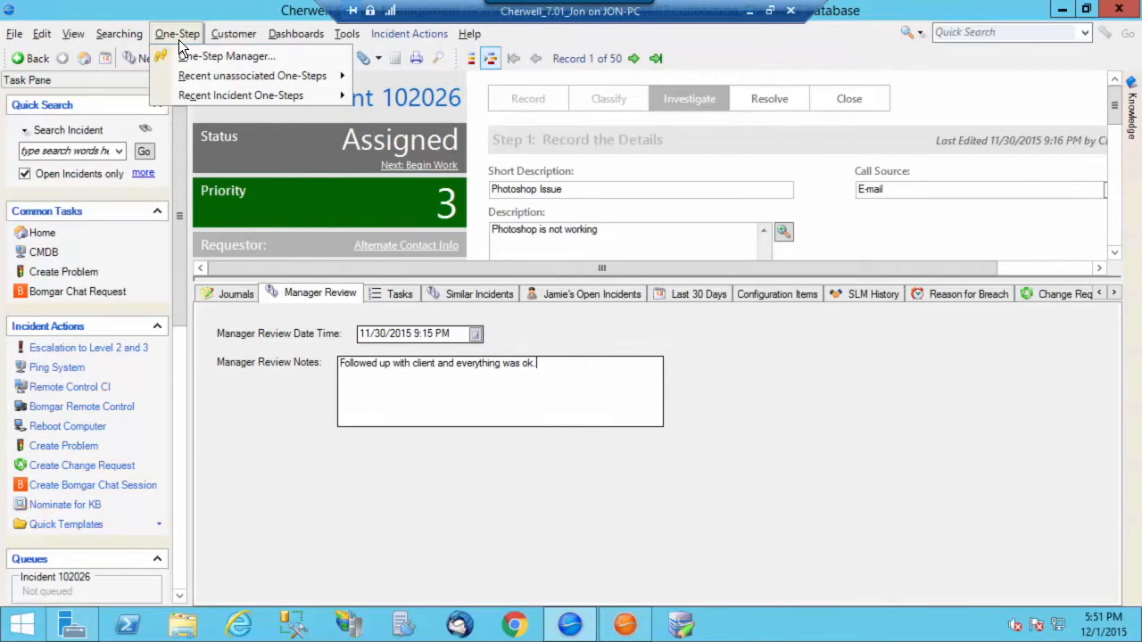
click(195, 55)
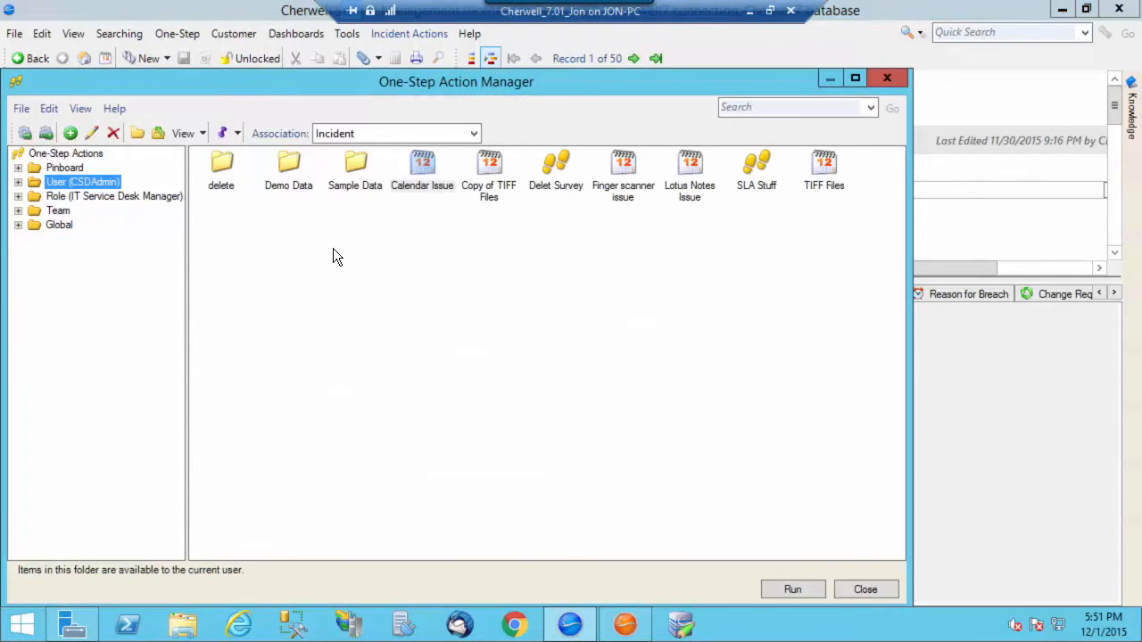
click(241, 222)
right_click(241, 221)
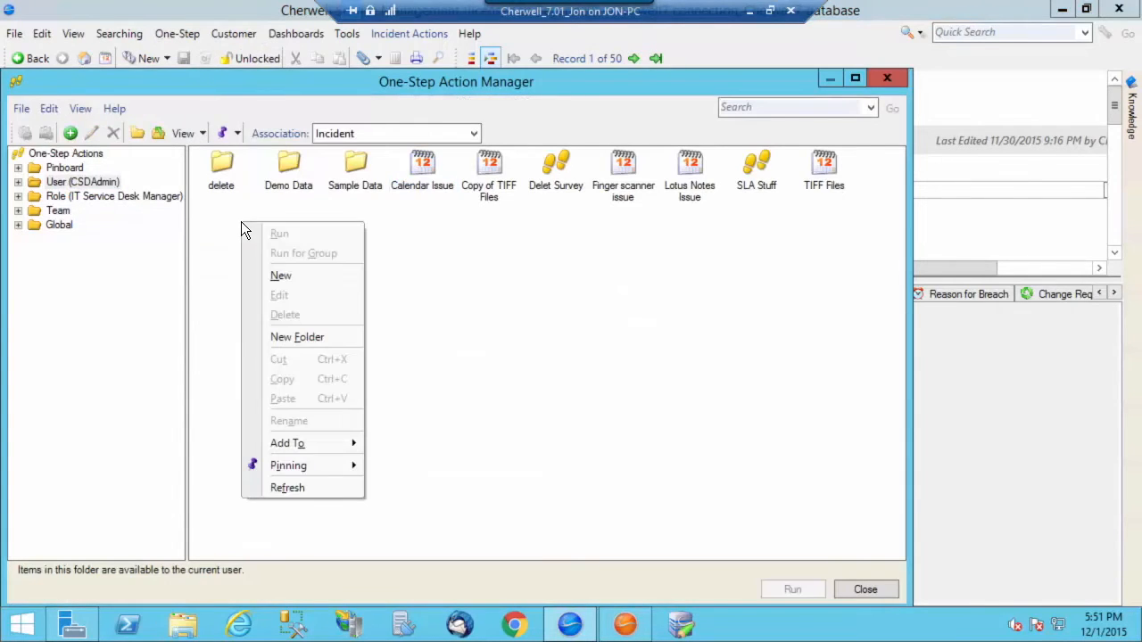
click(309, 275)
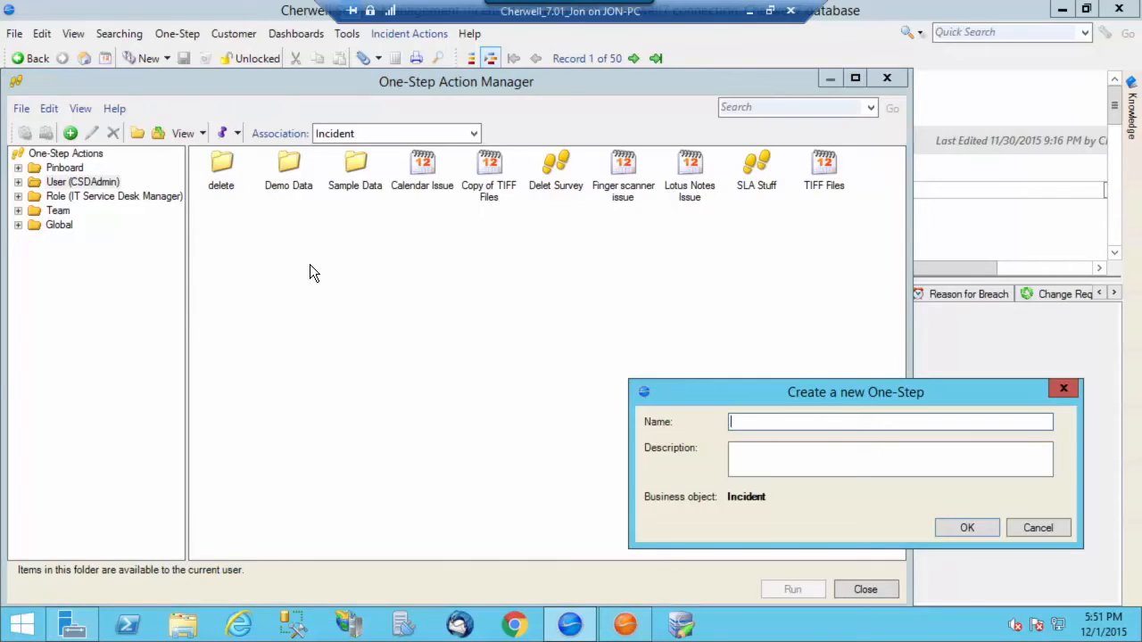
text(Role ID)
click(955, 524)
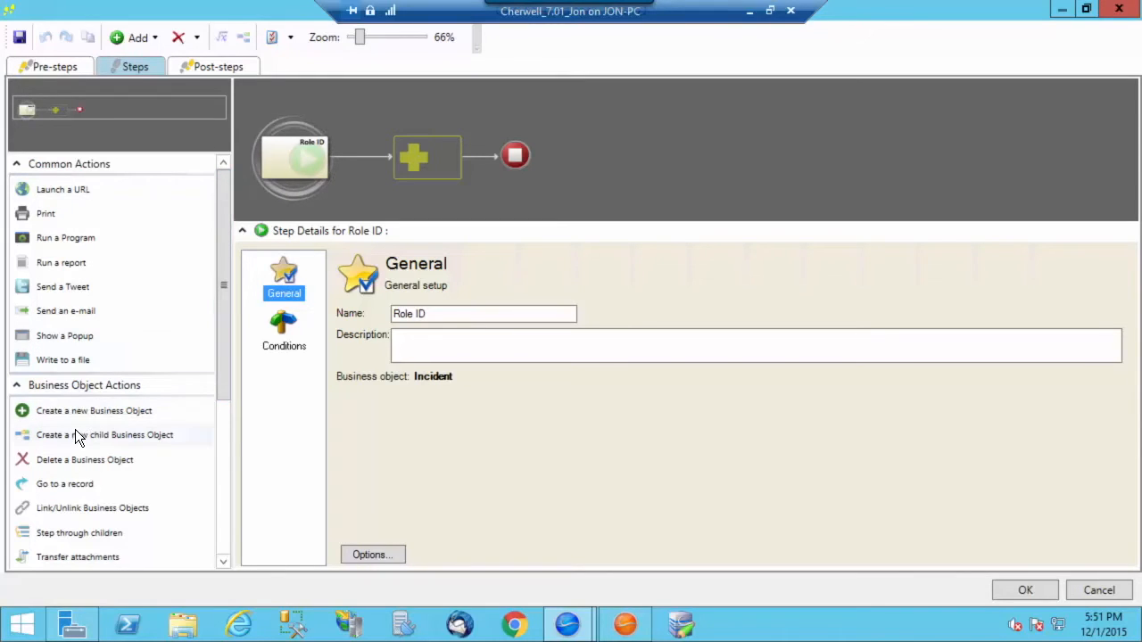
Add a Show a Popup action to the Role ID One-Step with the system function CurrentRoleID() as its contents.
drag(44, 332, 426, 158)
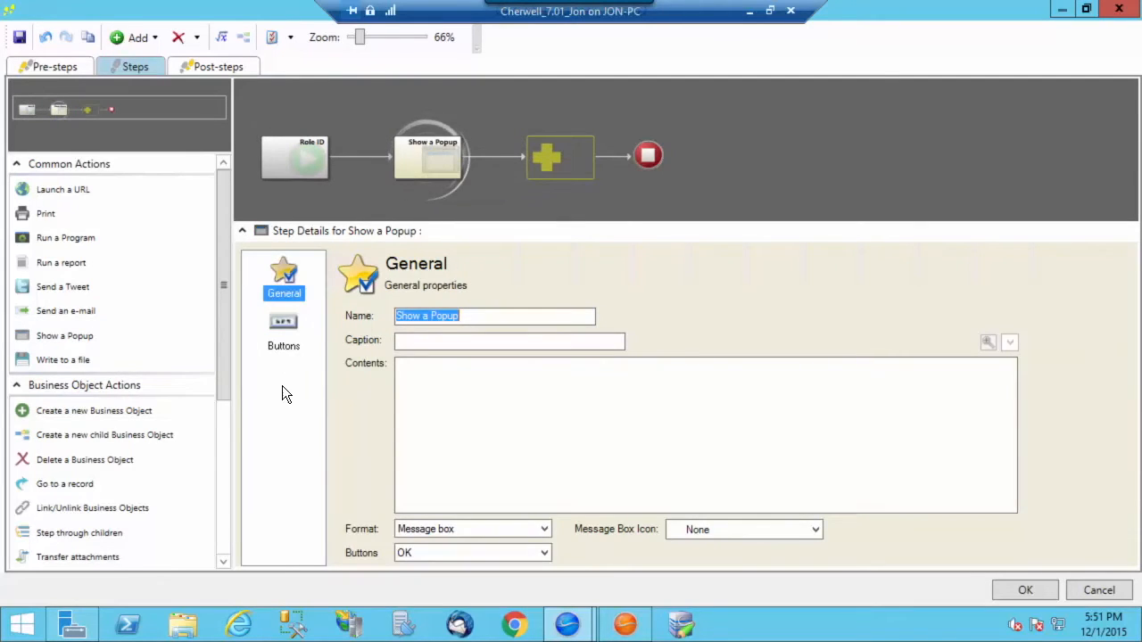
click(451, 372)
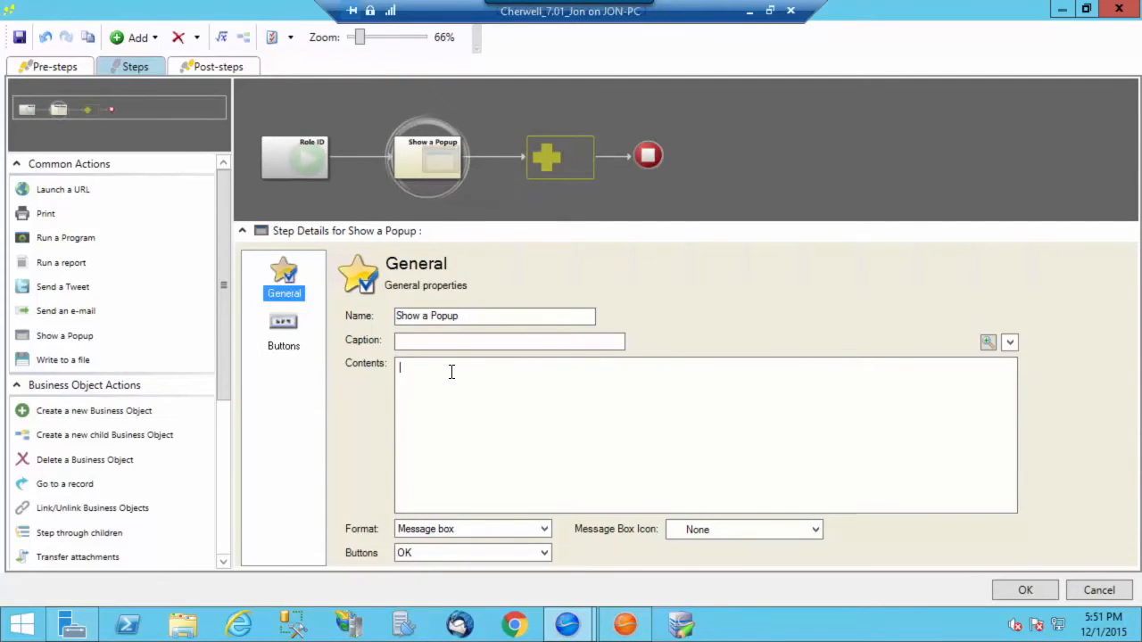
right_click(452, 372)
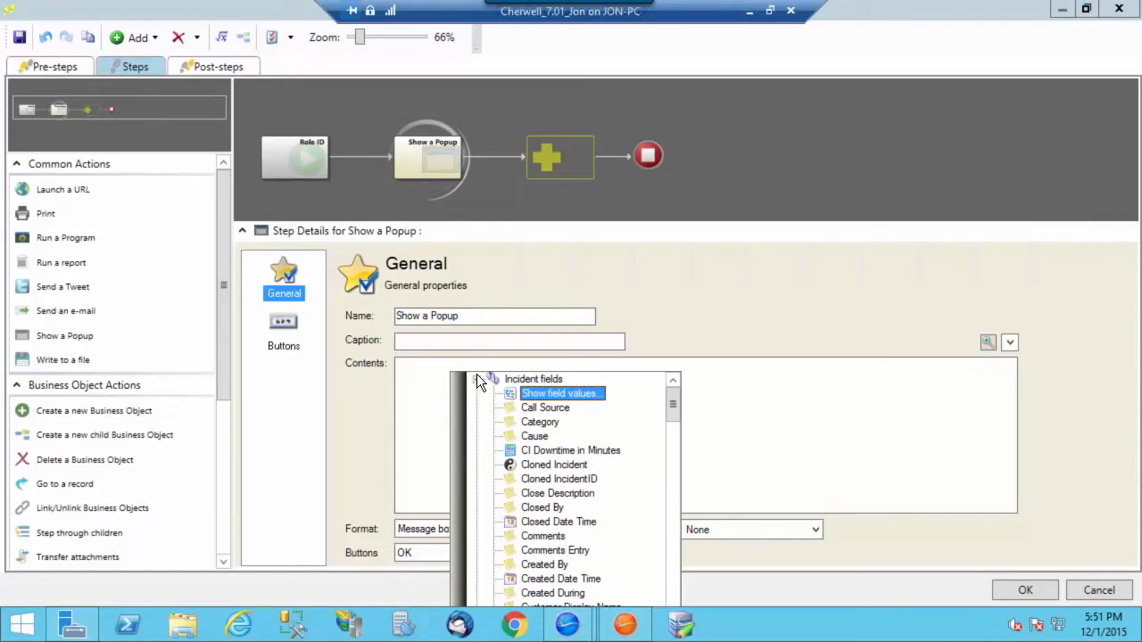
click(478, 381)
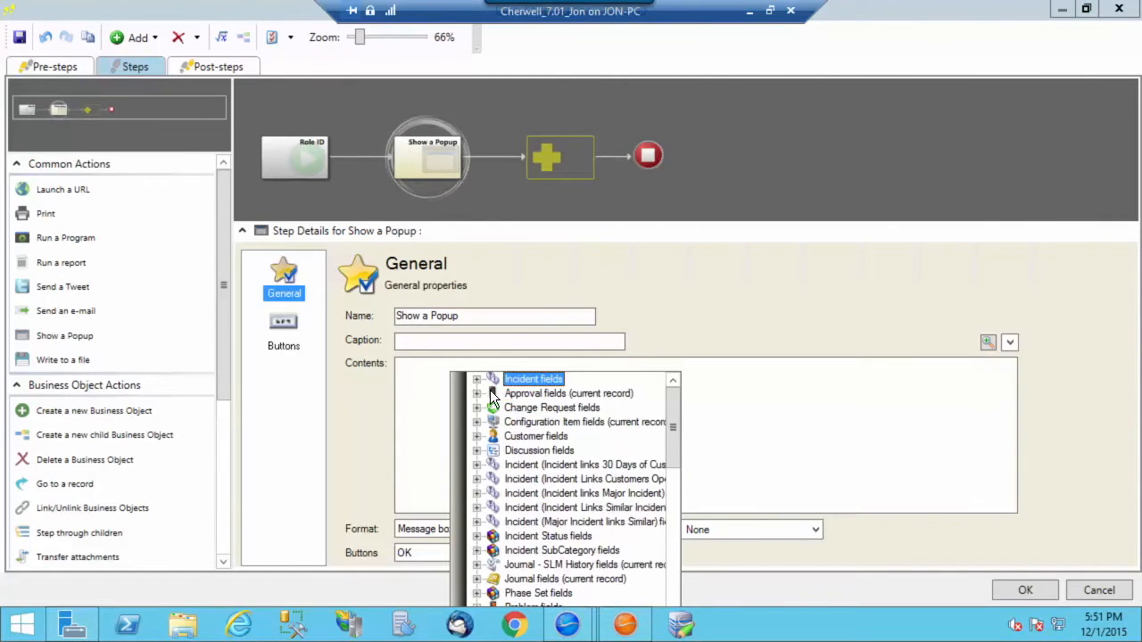
scroll(606, 414, down, 12)
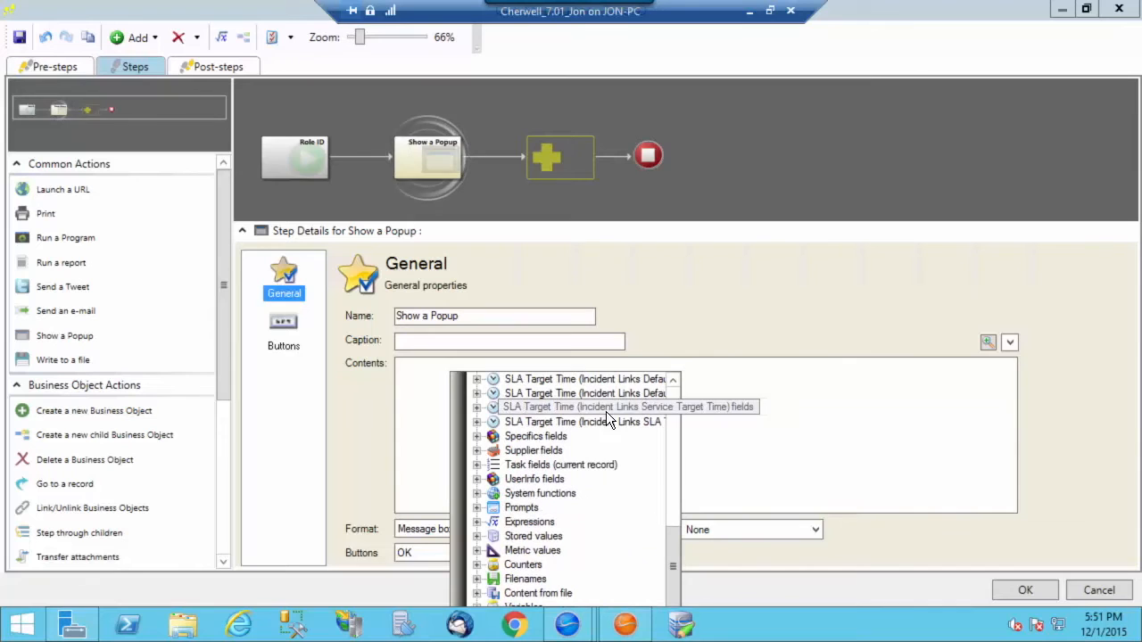
click(475, 494)
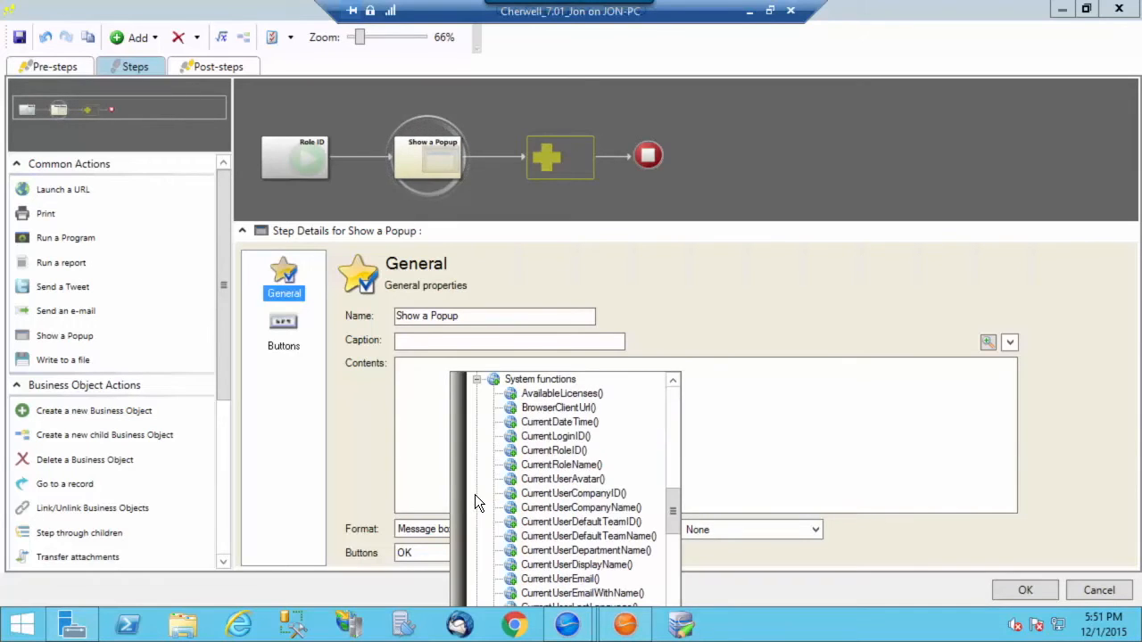
click(532, 450)
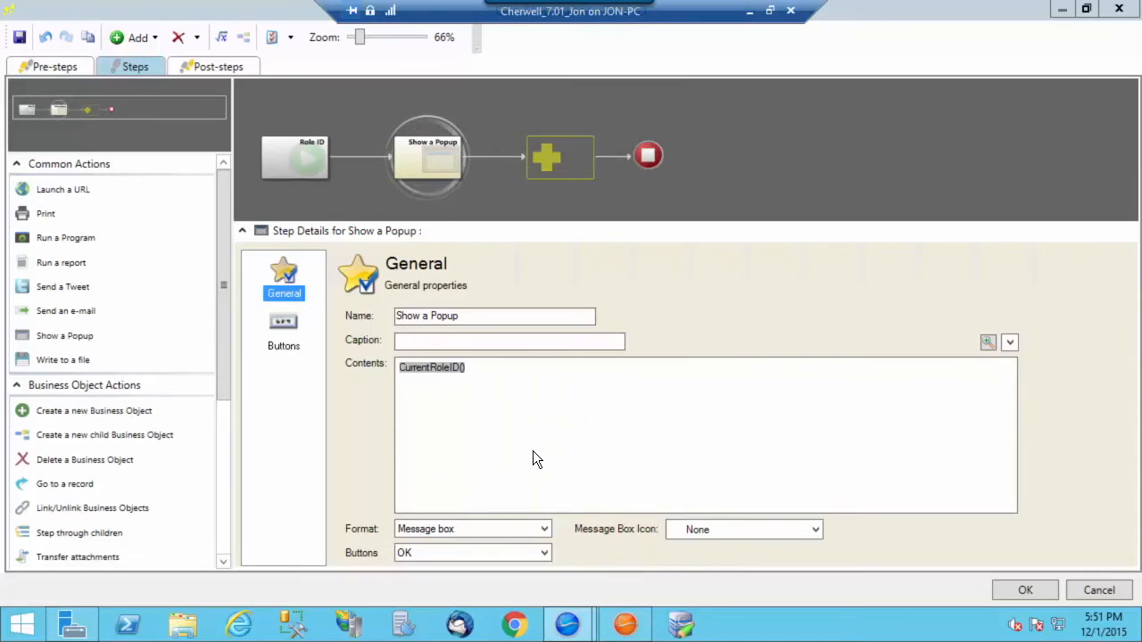
Save the Role ID One-Step, run it on the current incident and dismiss its popup.
click(1040, 591)
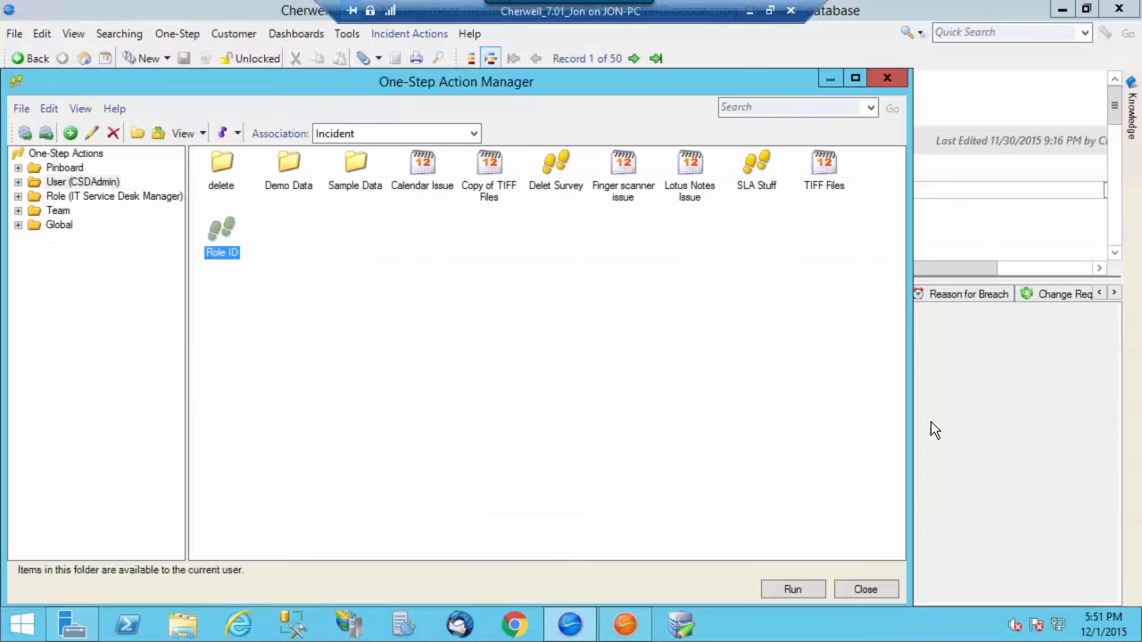
click(793, 589)
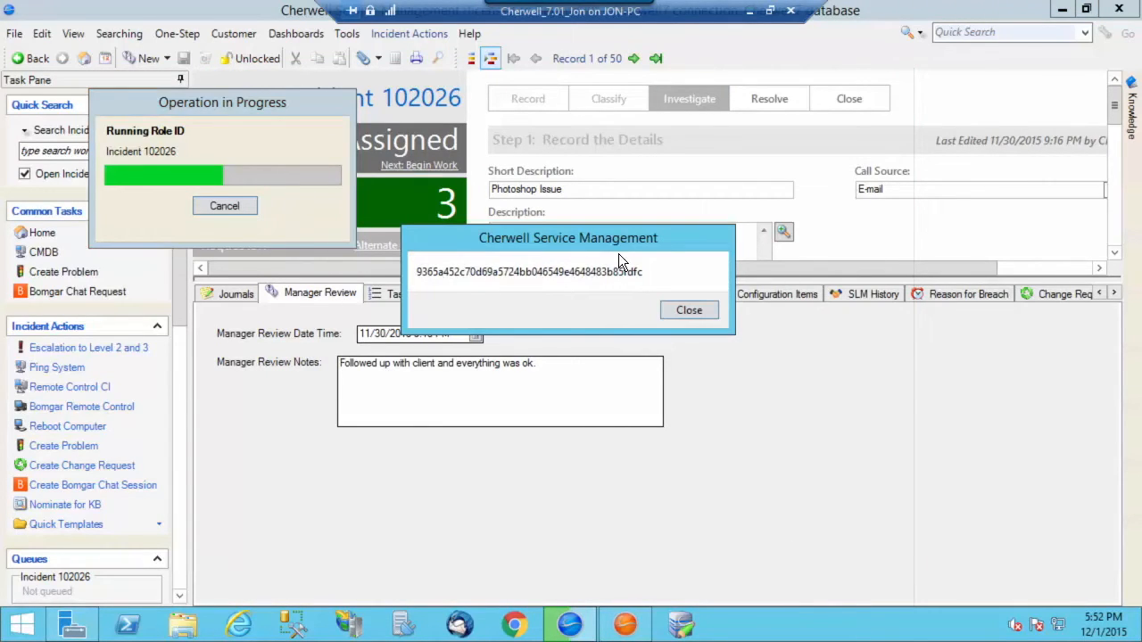
click(688, 310)
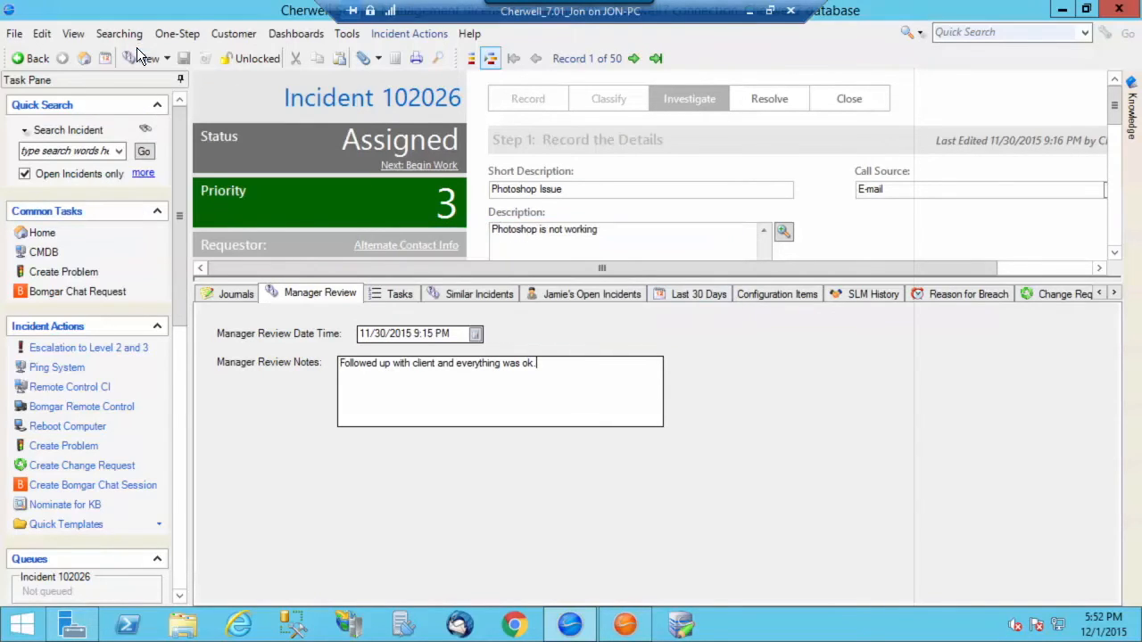
Reopen the Role ID One-Step for editing, set its popup format to Text box and save it.
click(177, 33)
click(202, 57)
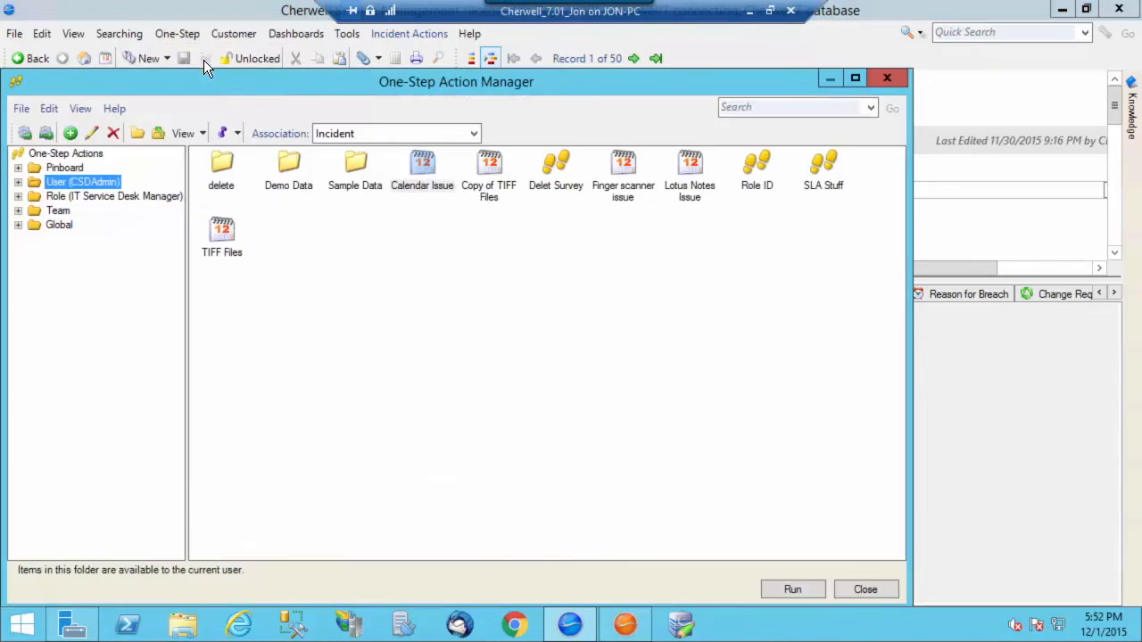
right_click(758, 171)
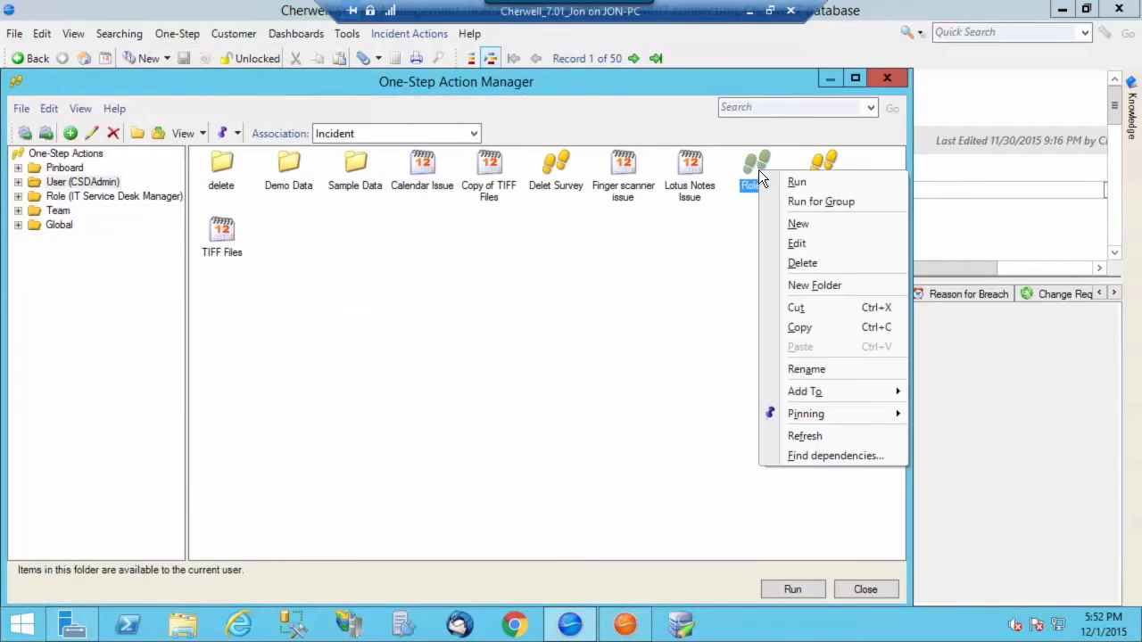
click(804, 247)
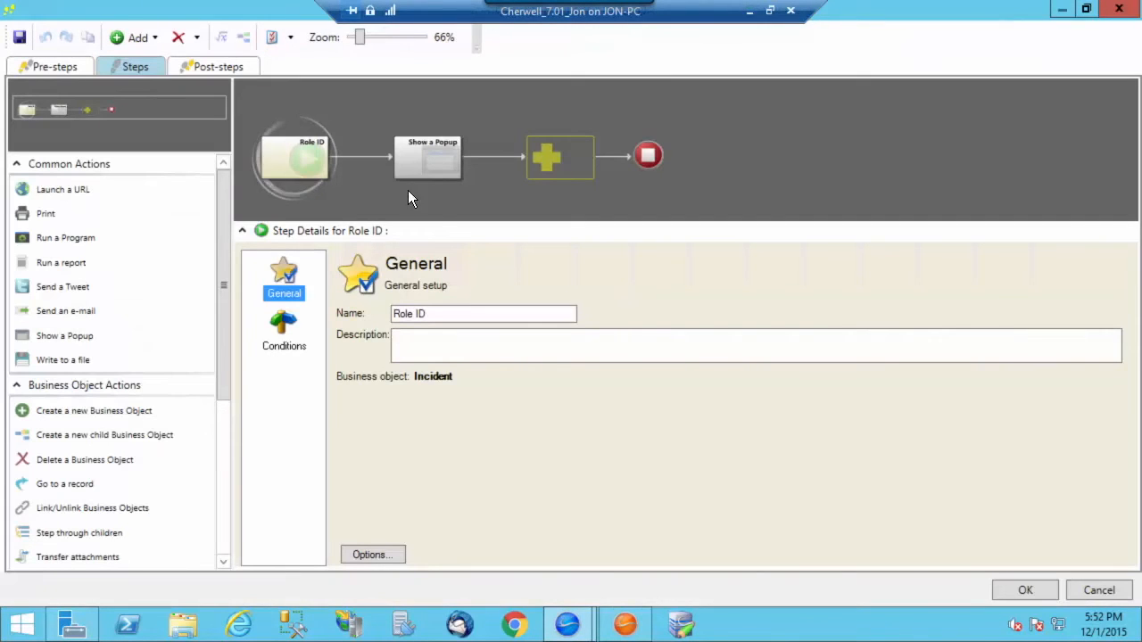
click(417, 160)
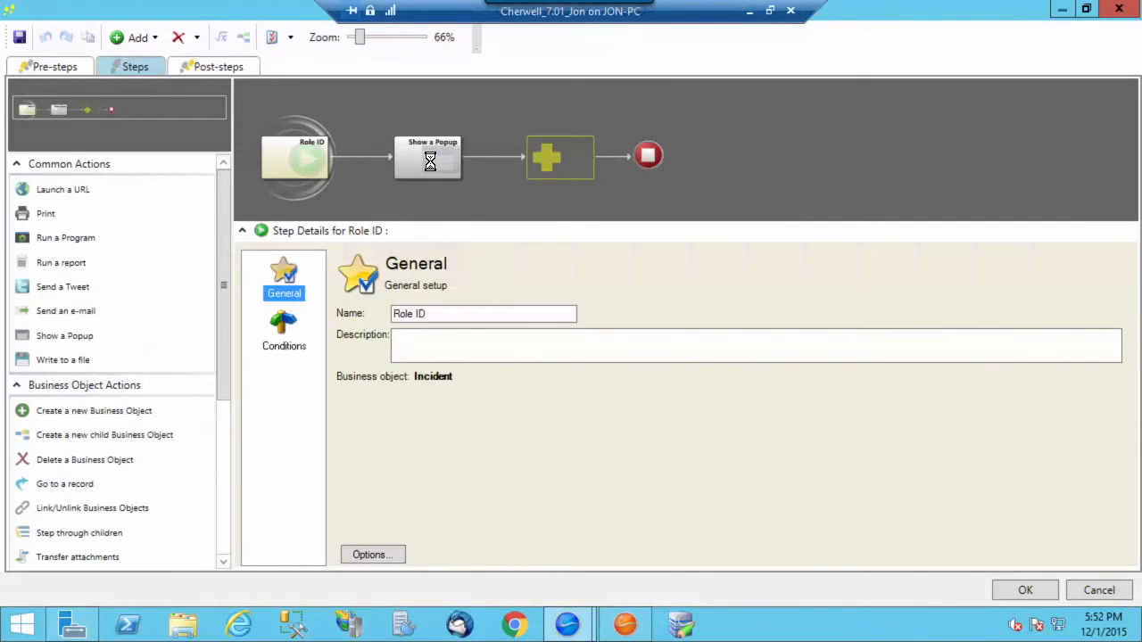
click(459, 532)
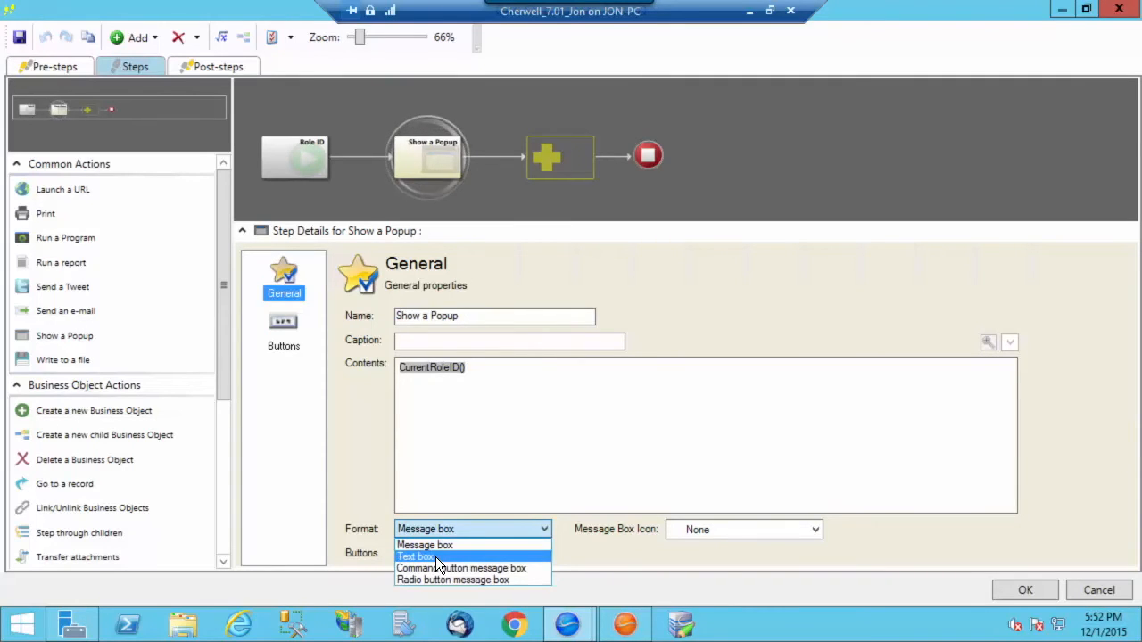
click(435, 558)
click(1025, 589)
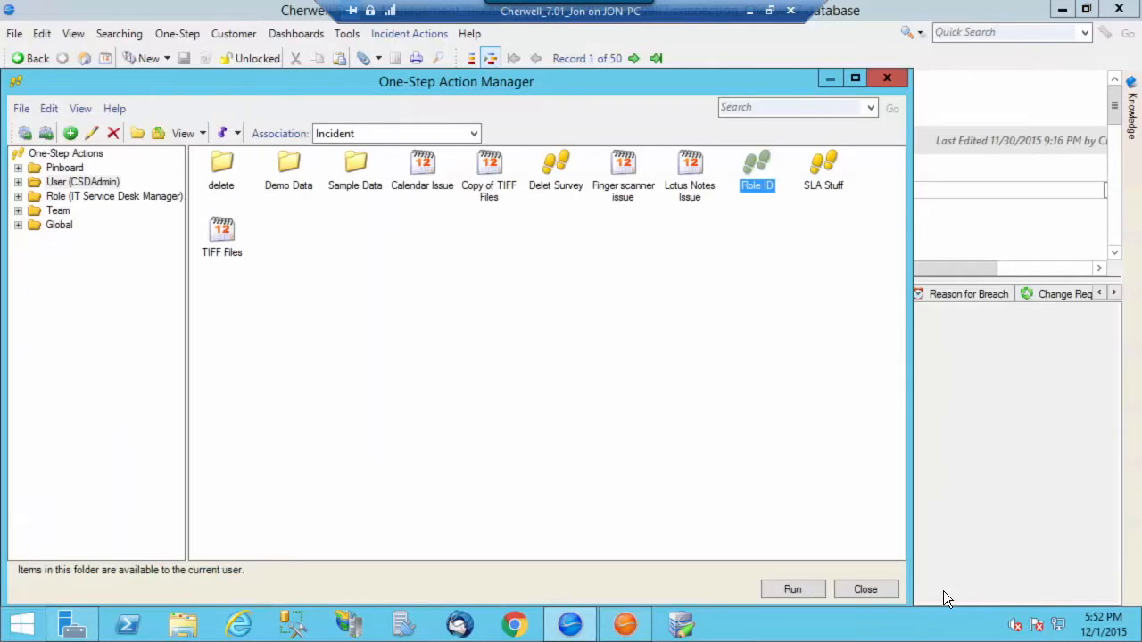
Run the Role ID One-Step again, copy the role ID from its information window and close that window.
click(779, 590)
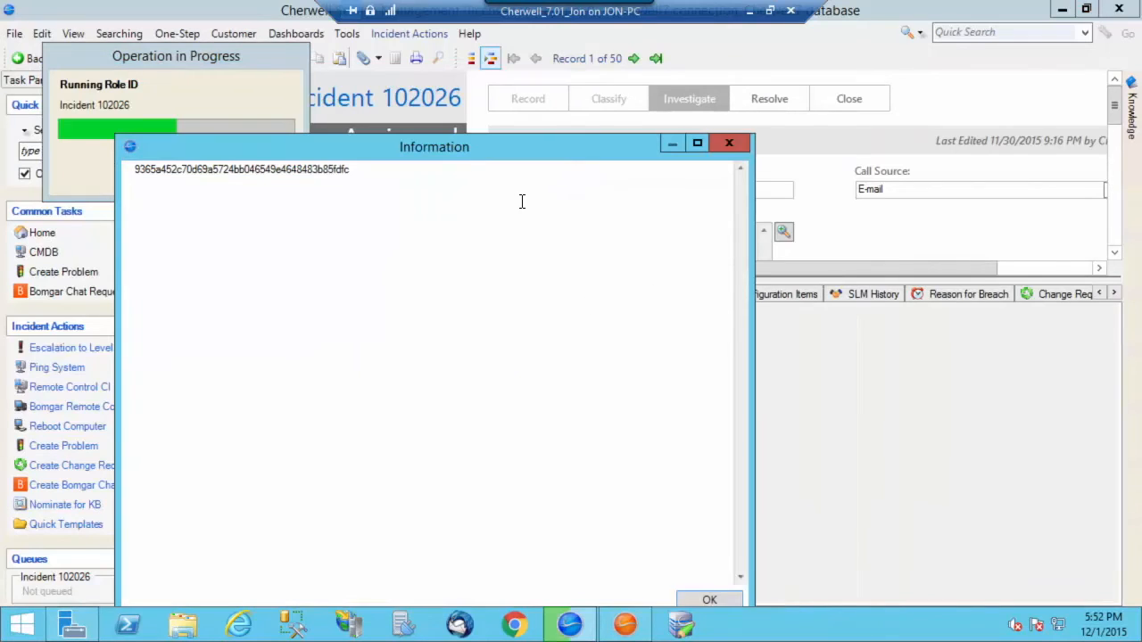
drag(354, 169, 91, 167)
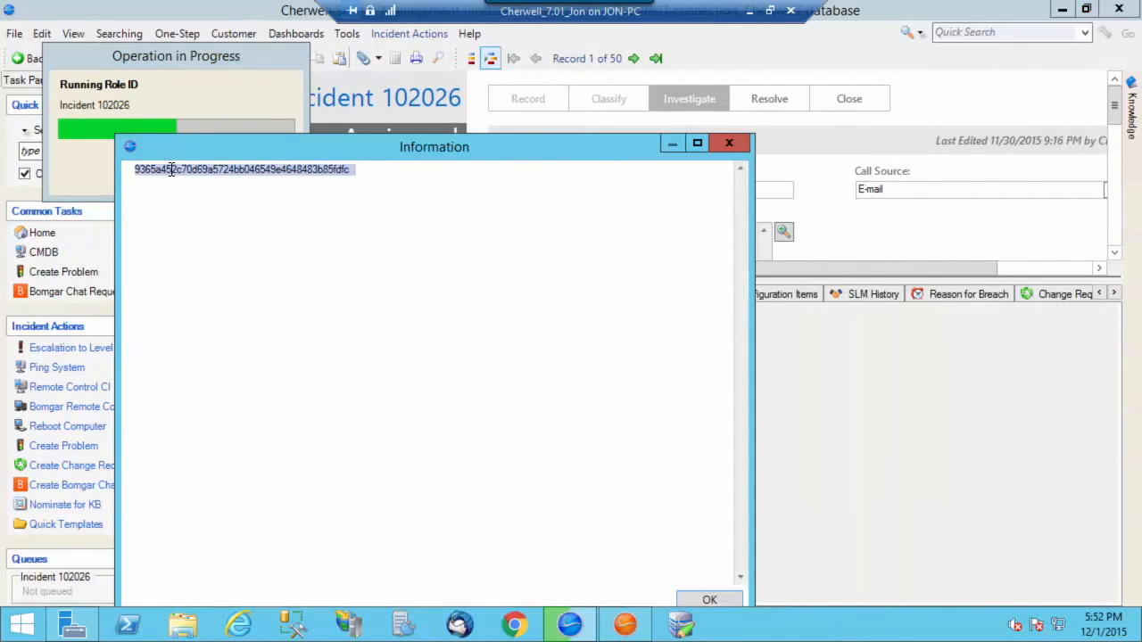
right_click(206, 179)
click(251, 212)
click(719, 597)
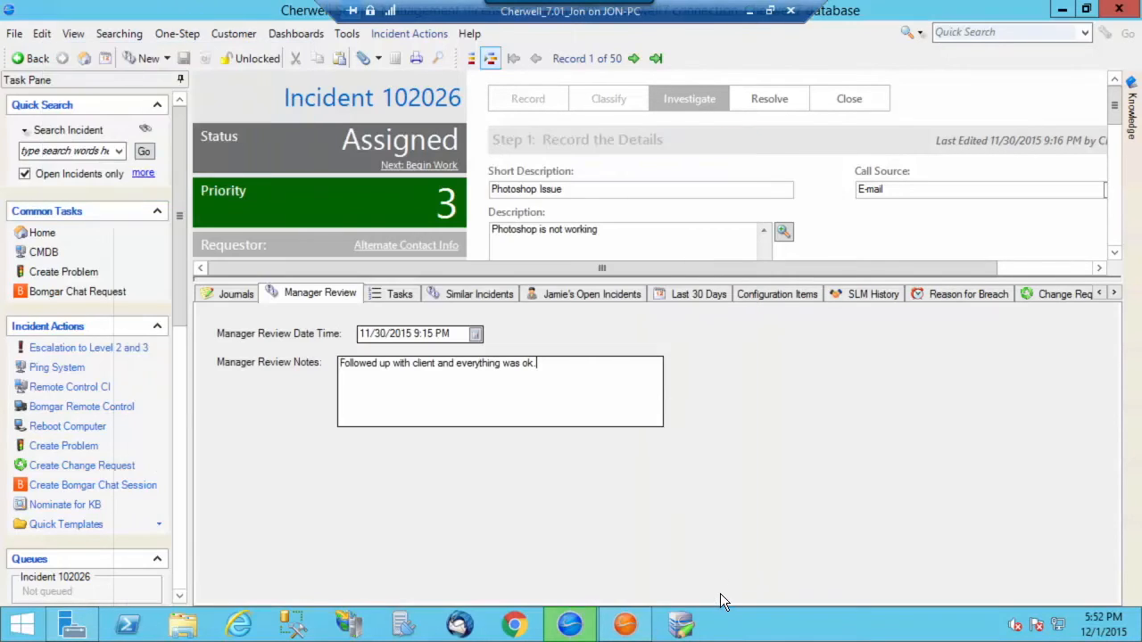
Switch to Cherwell Administrator, paste the copied role ID as the expression's comparison value, and accept the expression and tab properties.
click(626, 623)
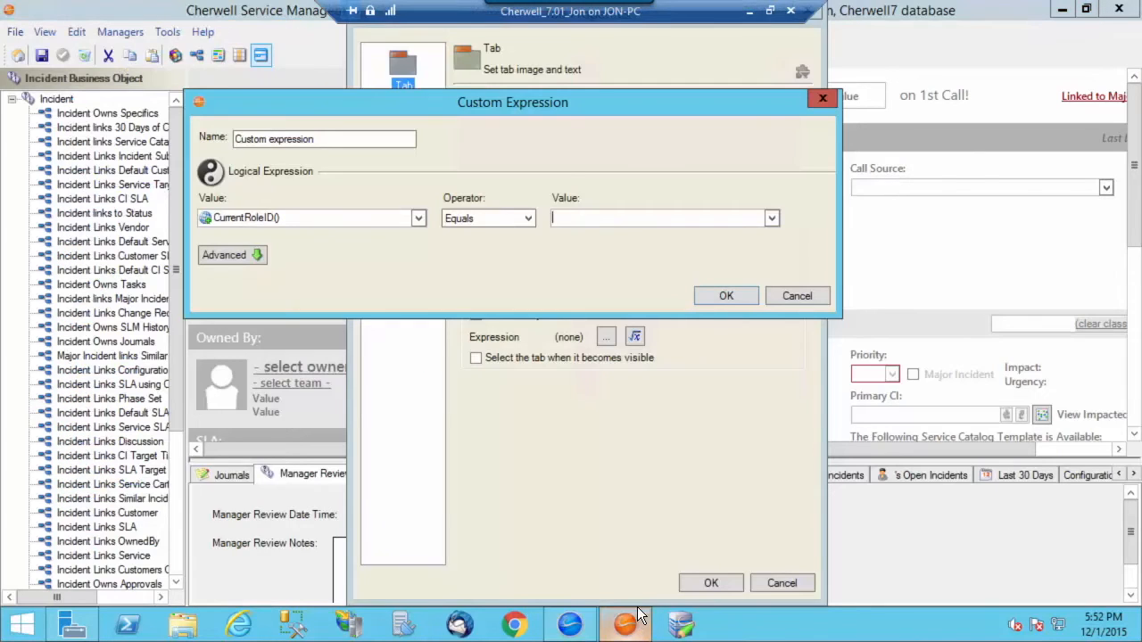
right_click(553, 219)
click(627, 286)
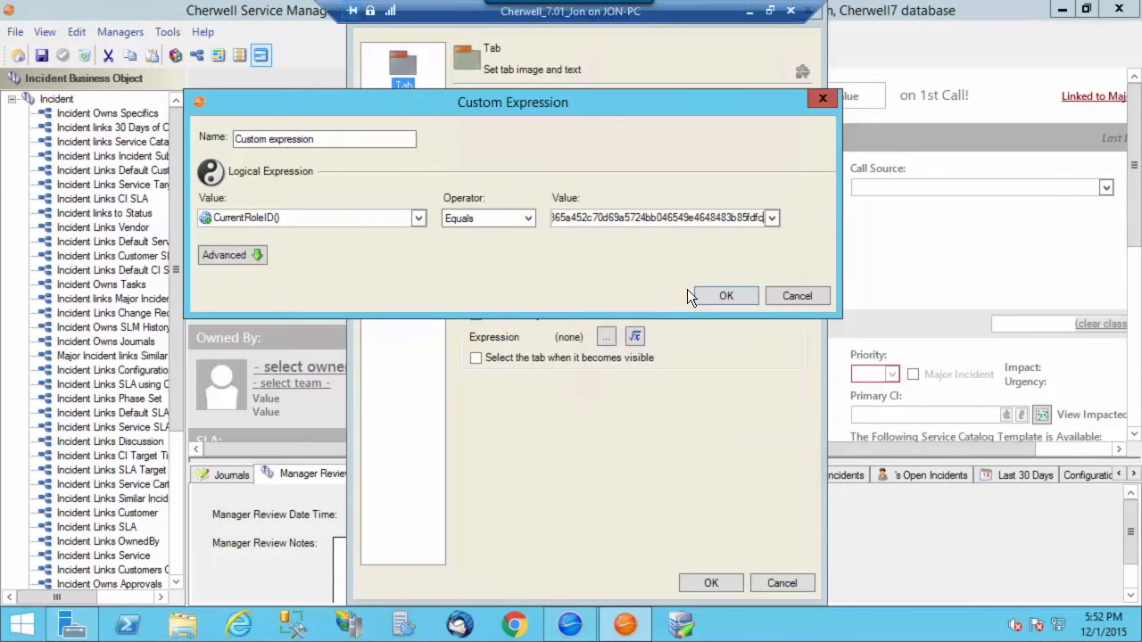
click(726, 296)
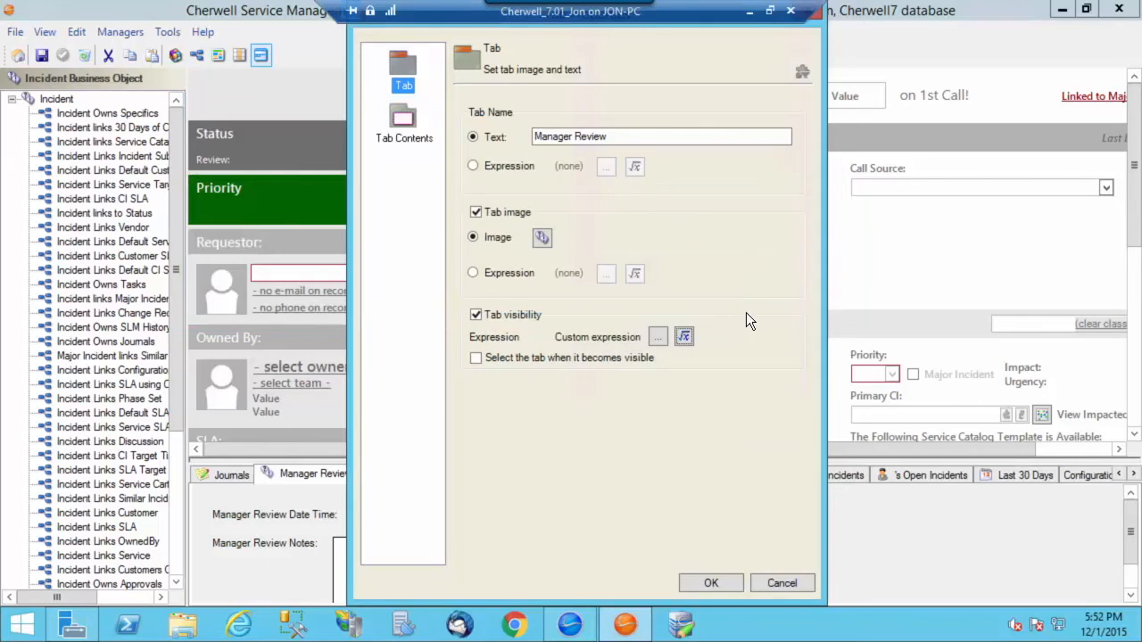
click(711, 583)
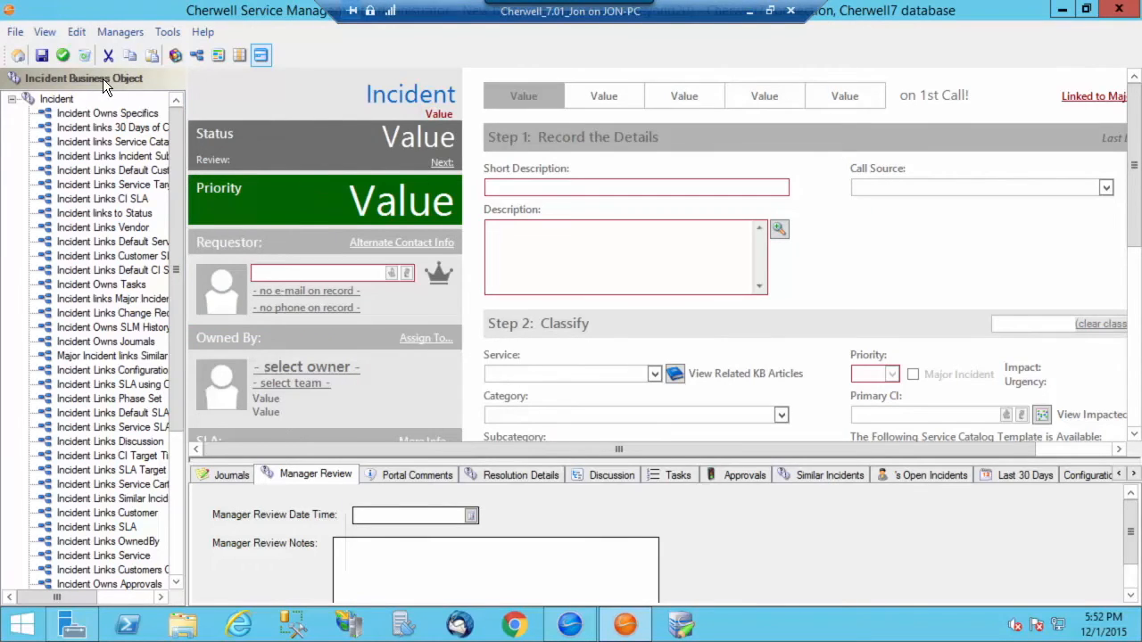
Save the blueprint to the Desktop as "Manager Review 2.bp".
click(42, 56)
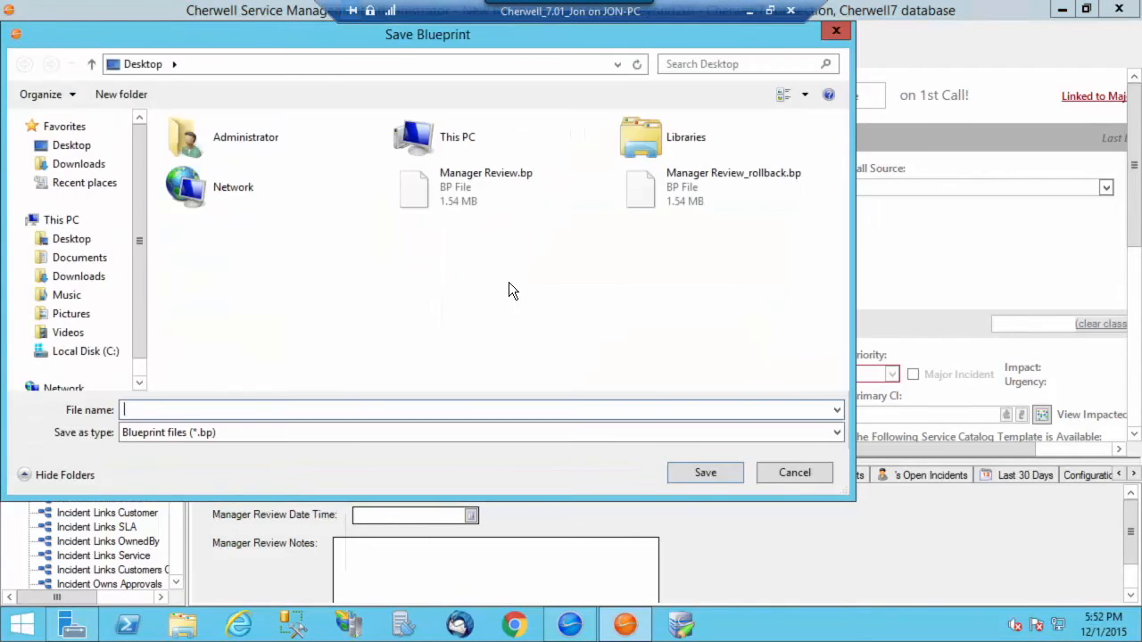
click(495, 182)
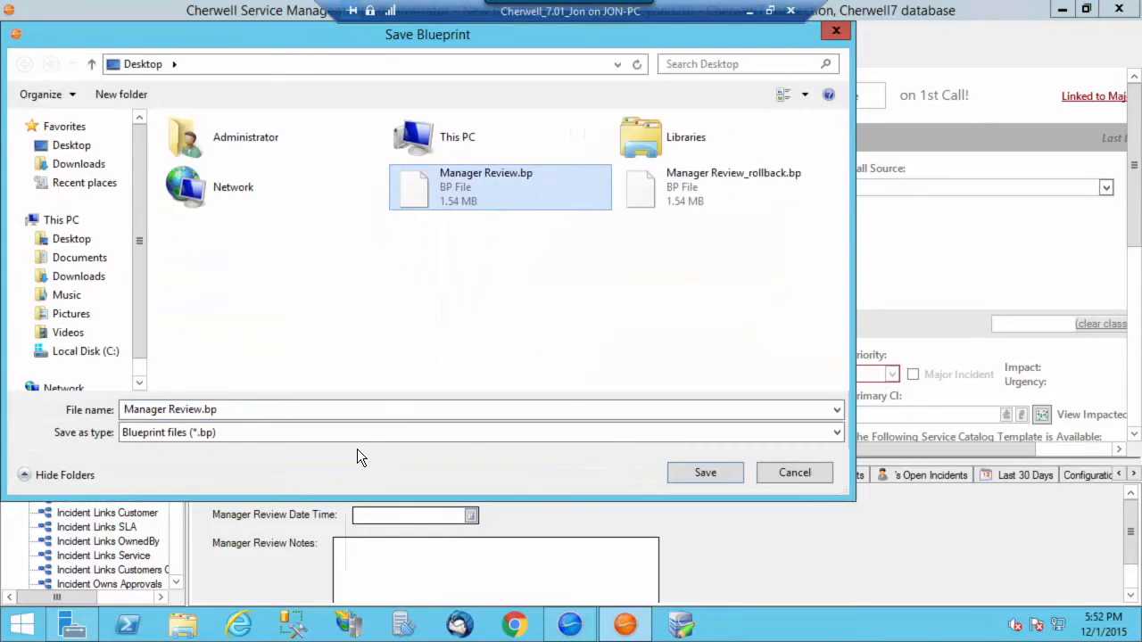
click(200, 409)
click(204, 409)
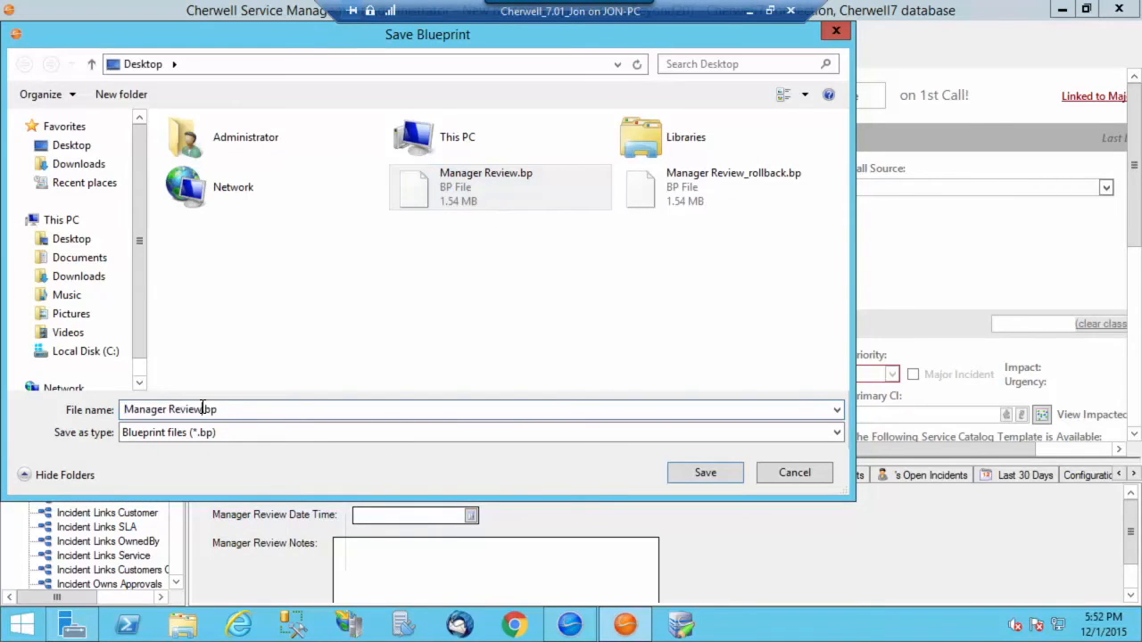
text(2)
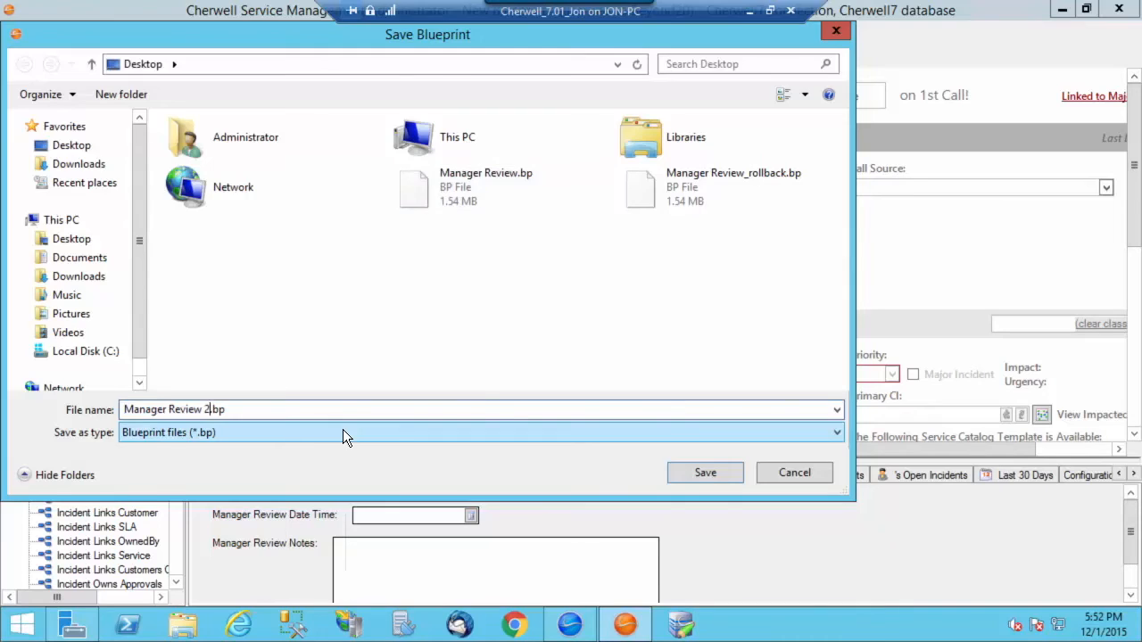
key(Return)
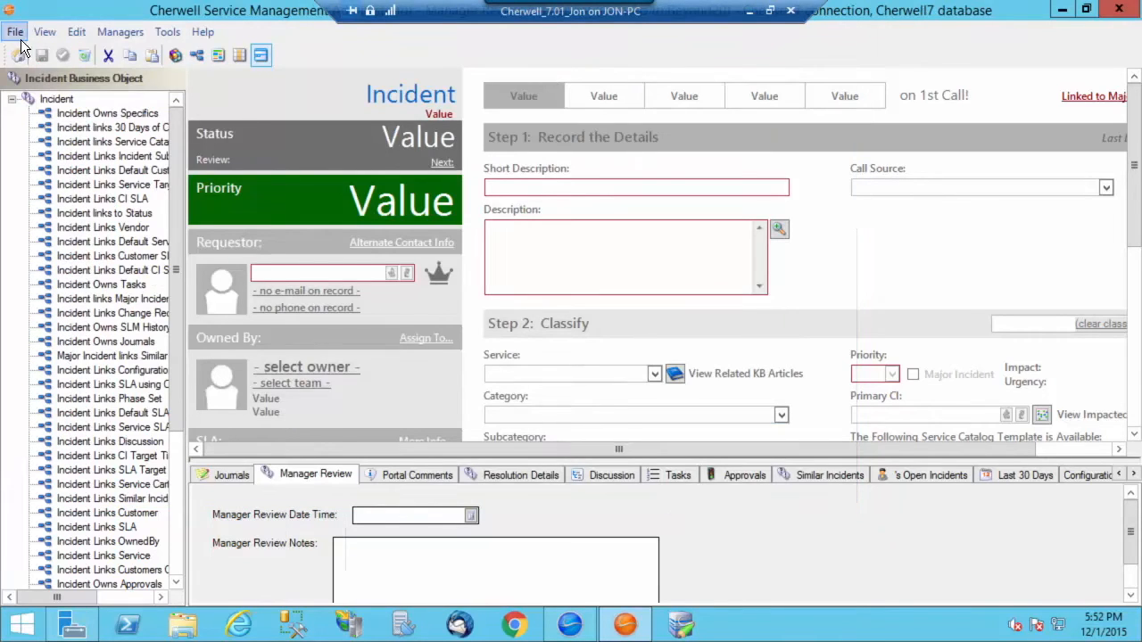
Publish the Manager Review 2 blueprint with the default publishing options, accepting the scan result and closing the completion message.
click(14, 32)
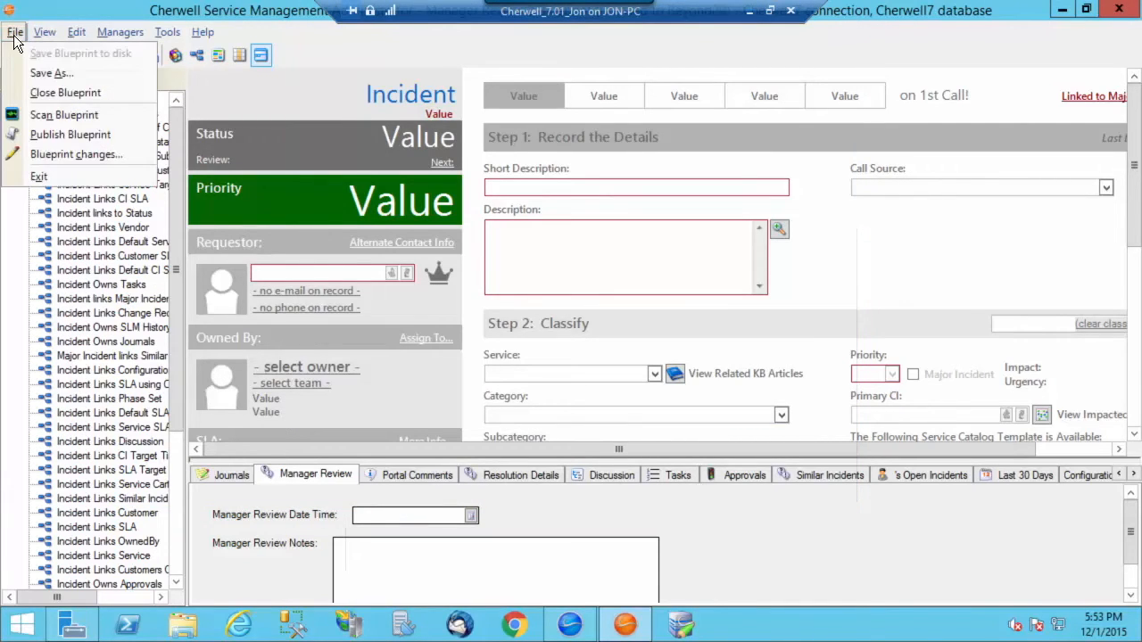
click(83, 129)
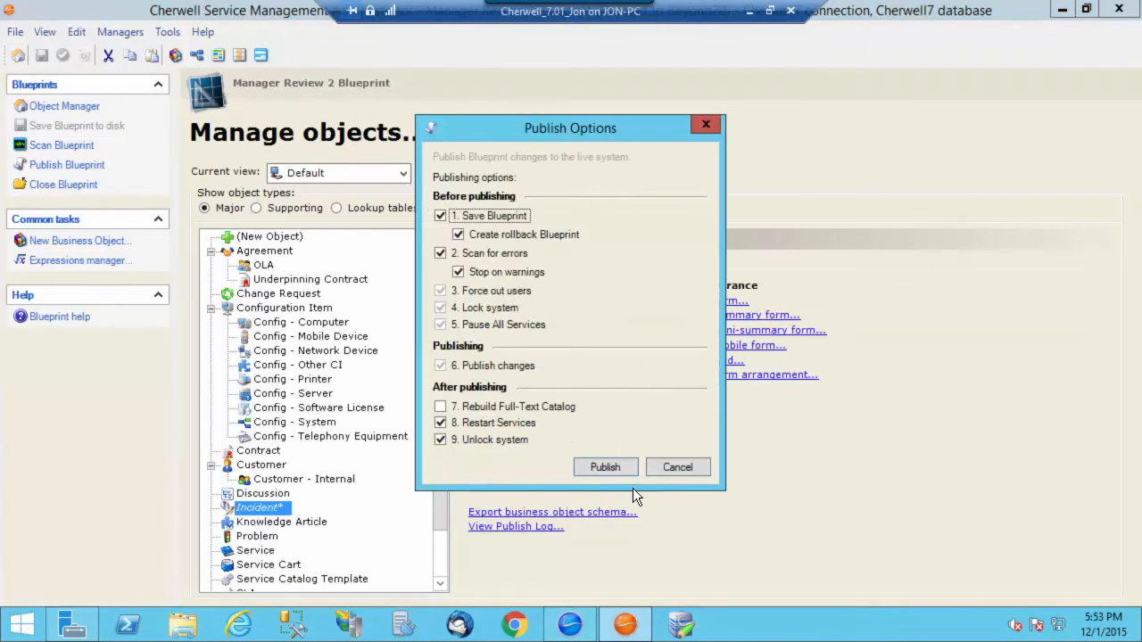
click(605, 468)
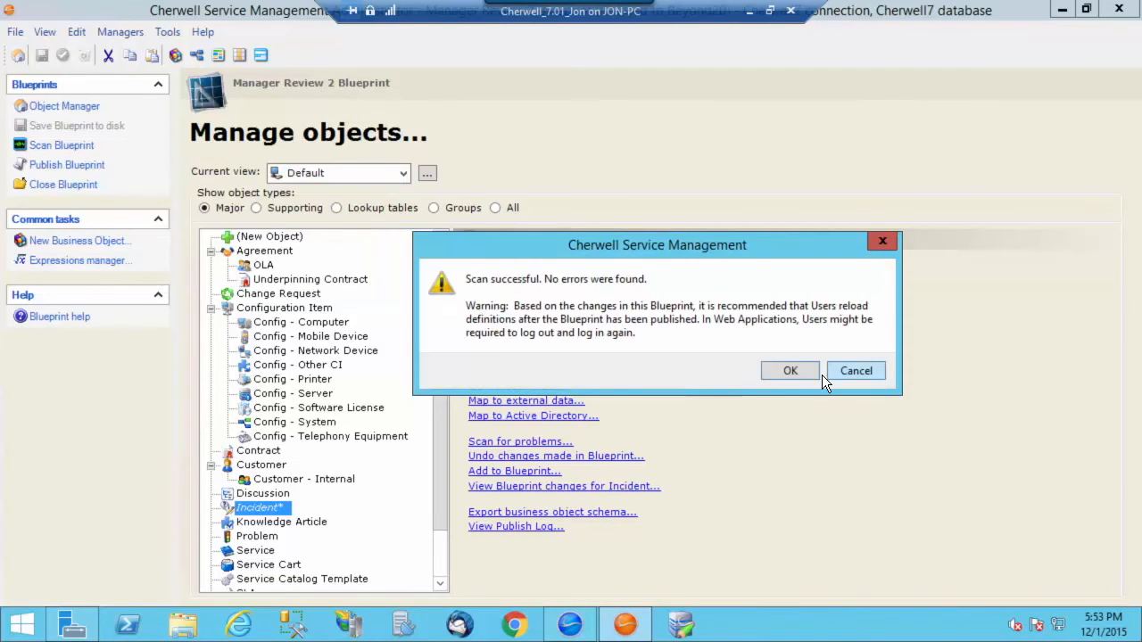
click(772, 372)
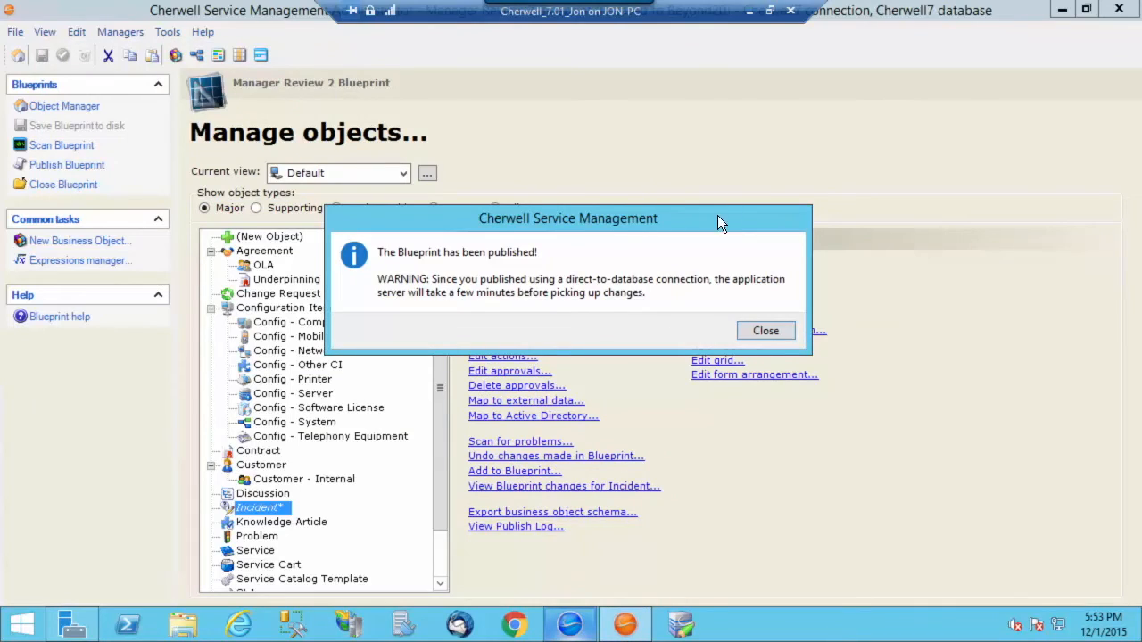
click(790, 334)
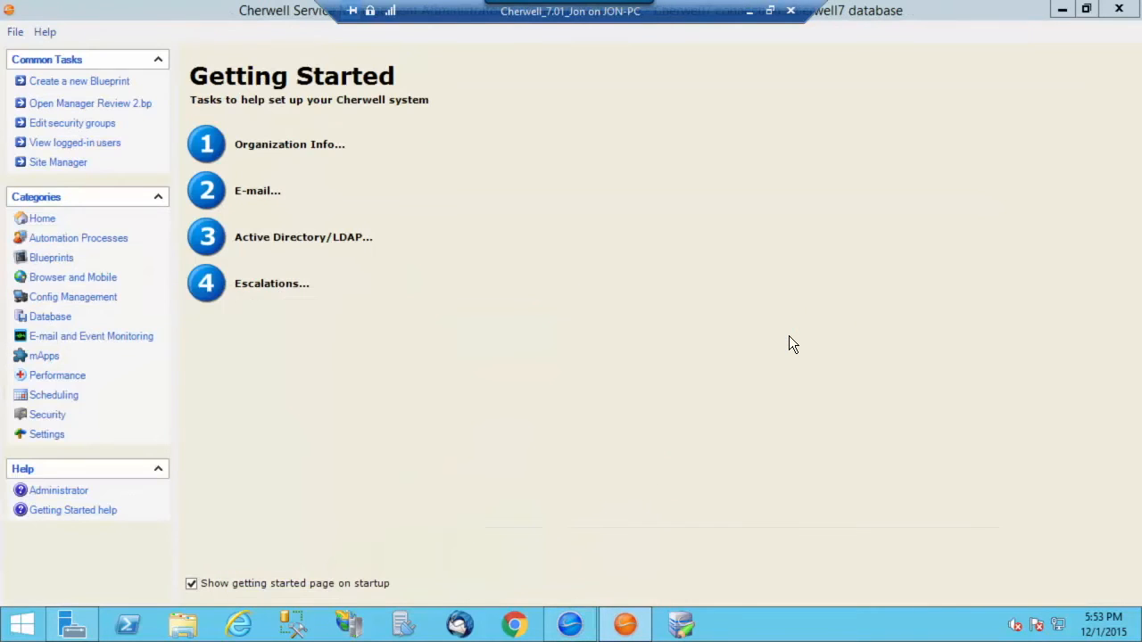
Switch to the Cherwell client and reload the definitions.
click(570, 624)
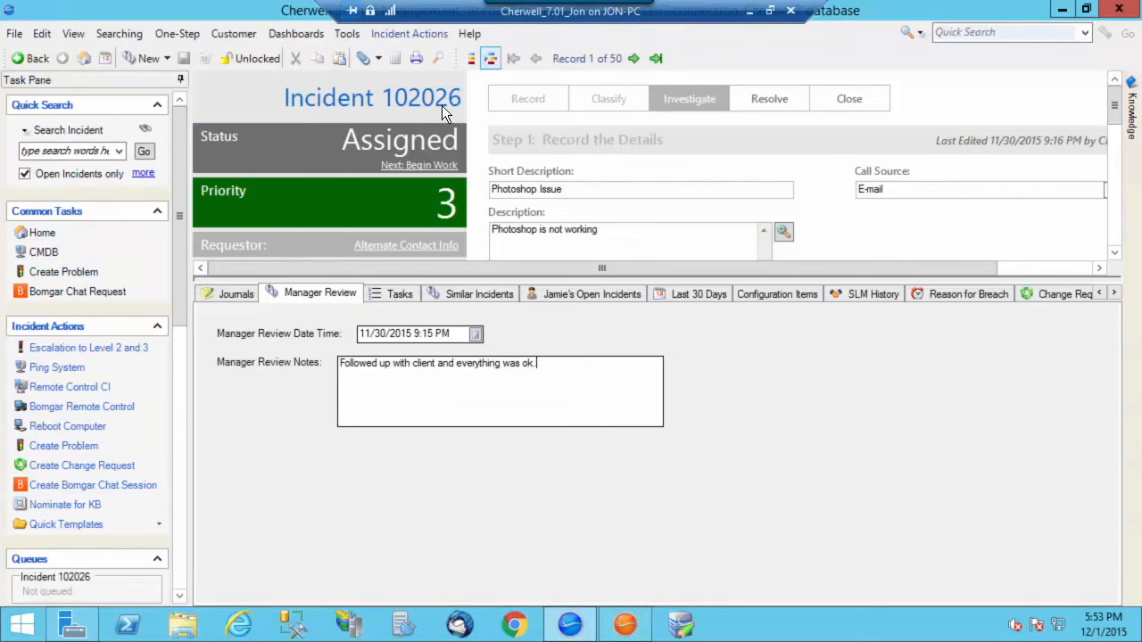
click(465, 33)
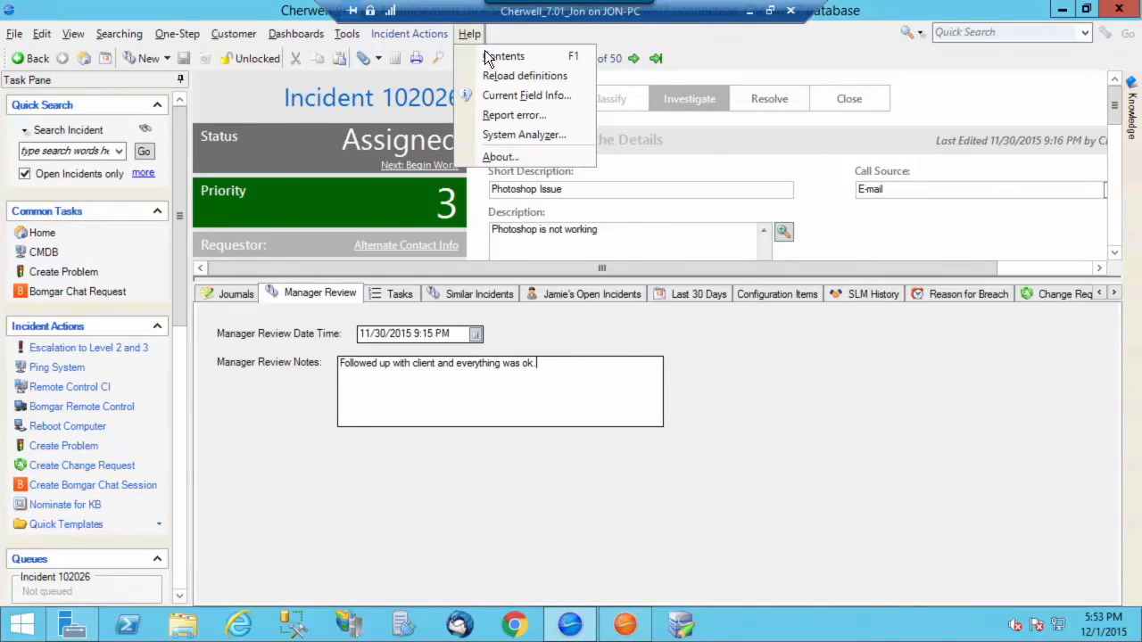
click(525, 75)
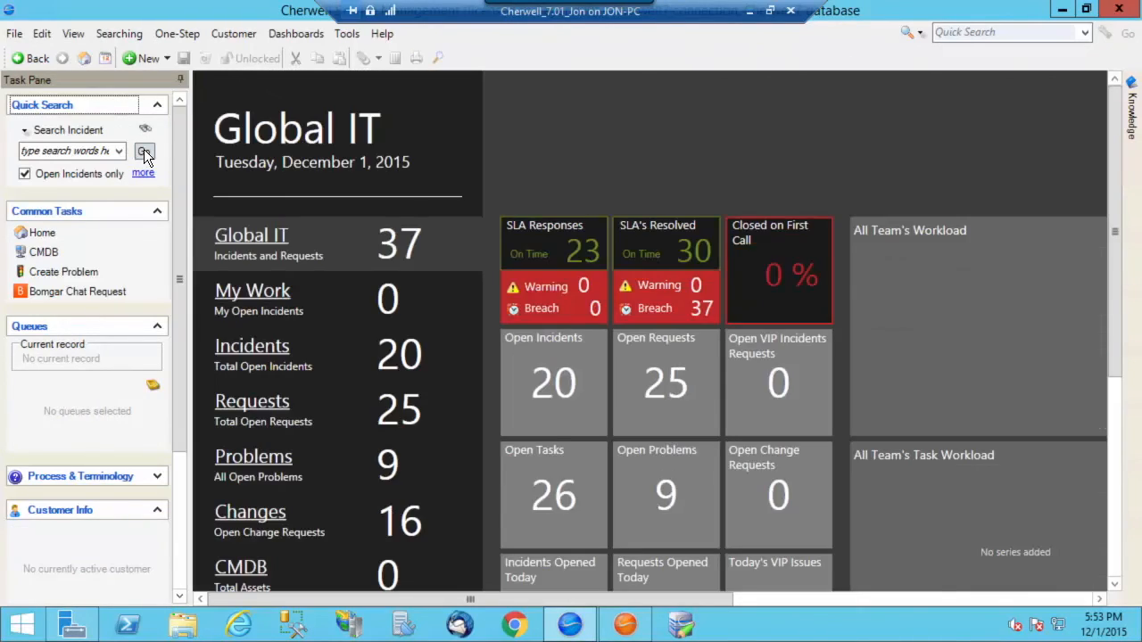
Search for open incidents, open the Photoshop incident, enlarge its lower arrangement area and display the Manager Review tab.
click(144, 151)
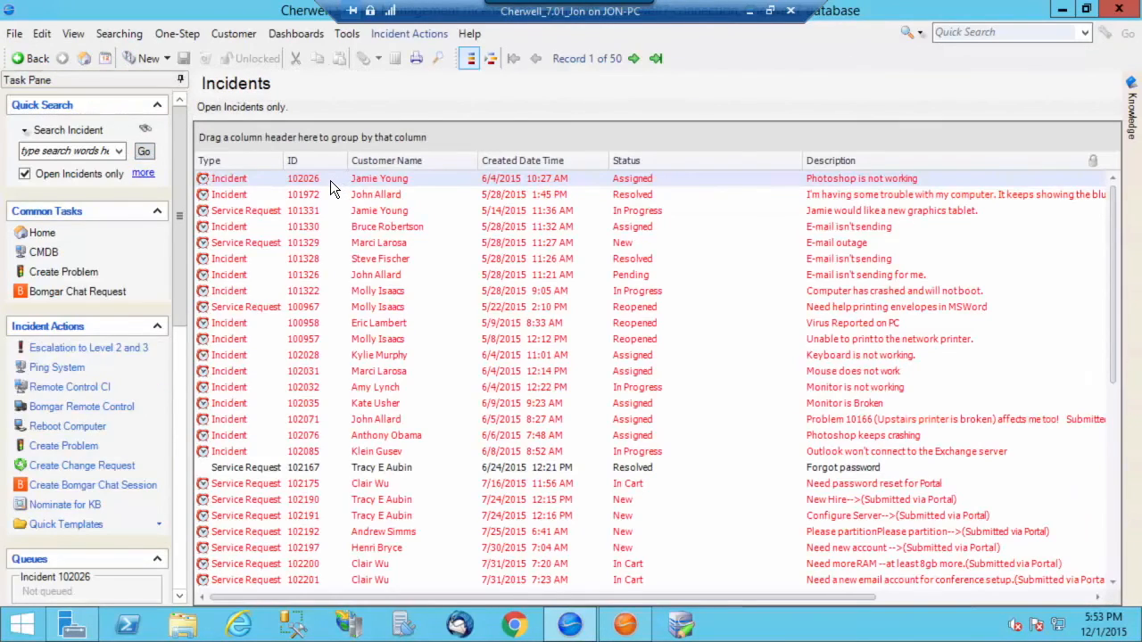
double_click(330, 180)
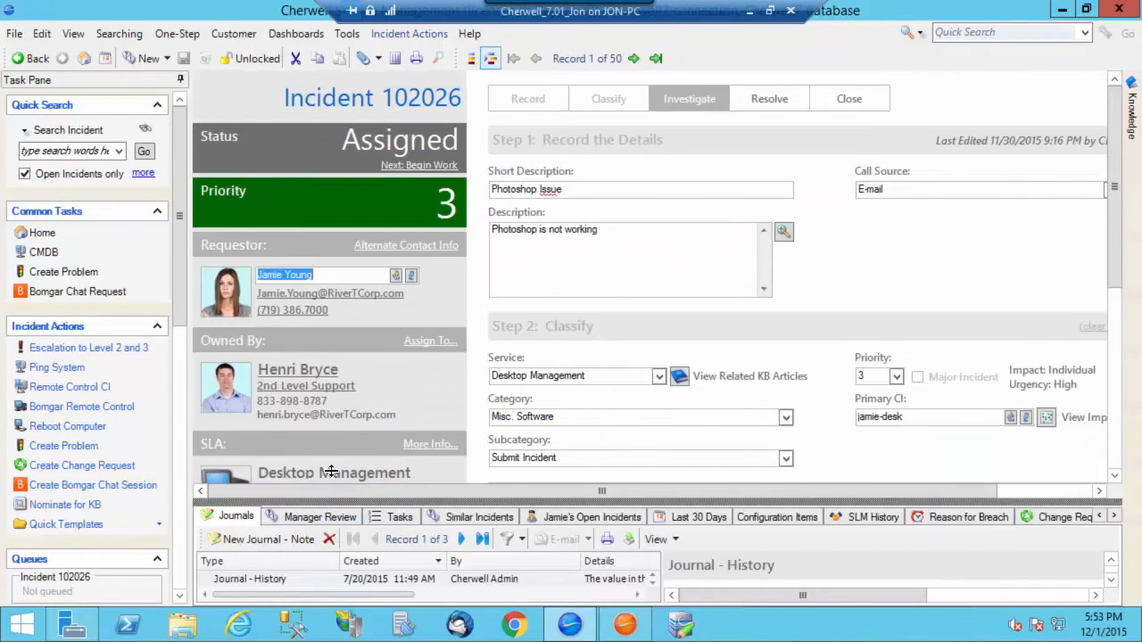
drag(332, 496, 339, 393)
click(335, 412)
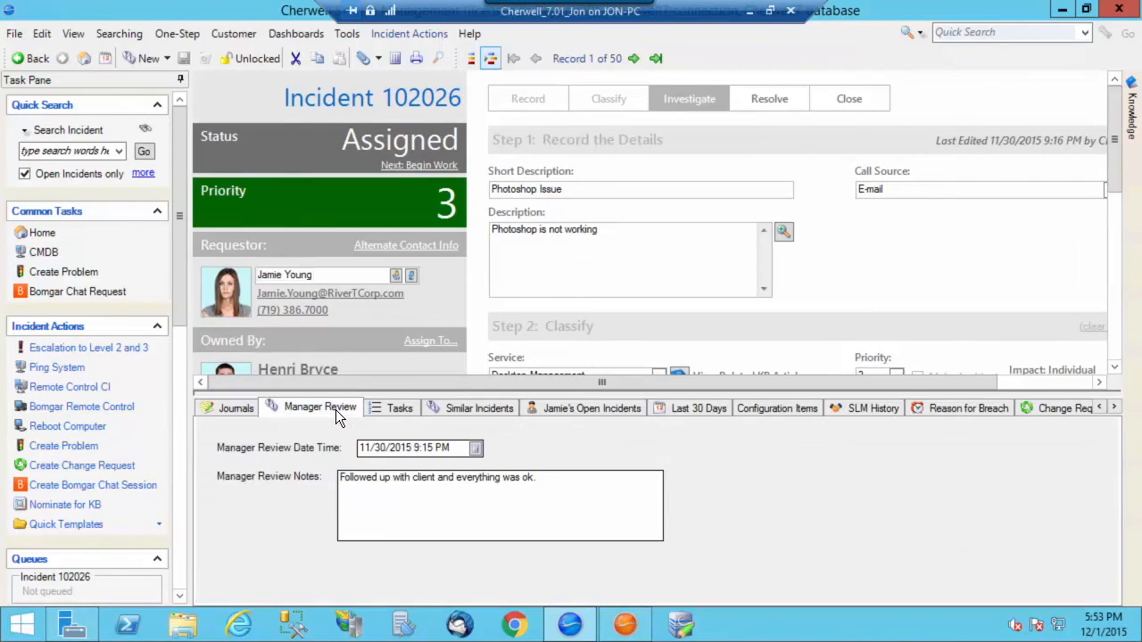
Log out with the Change role option and choose the IT Service Desk role.
click(14, 33)
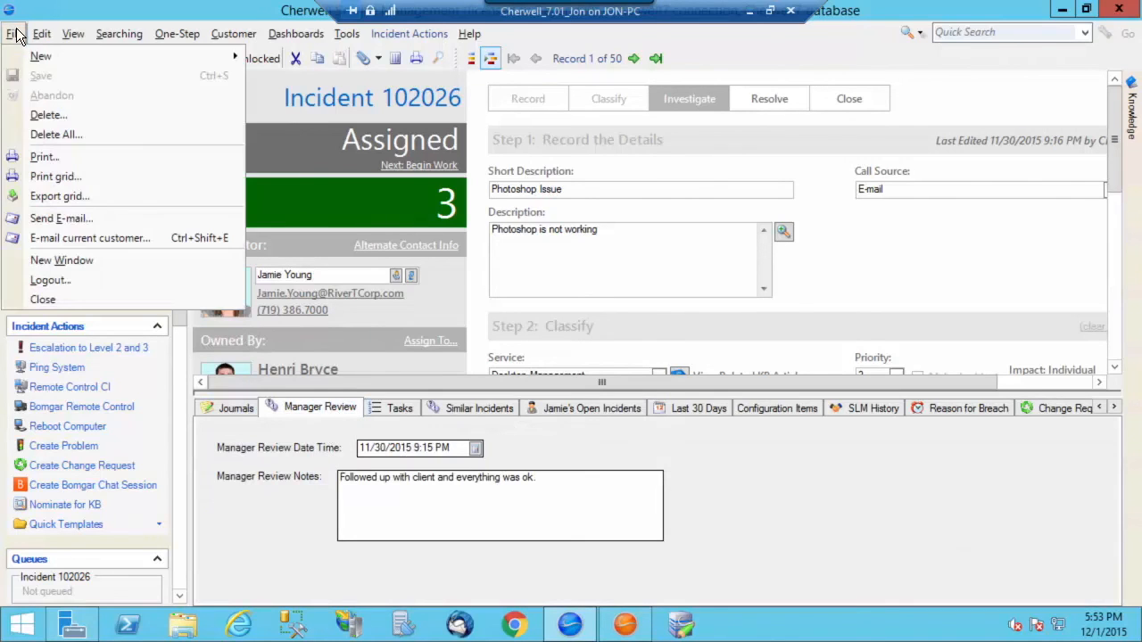
click(96, 278)
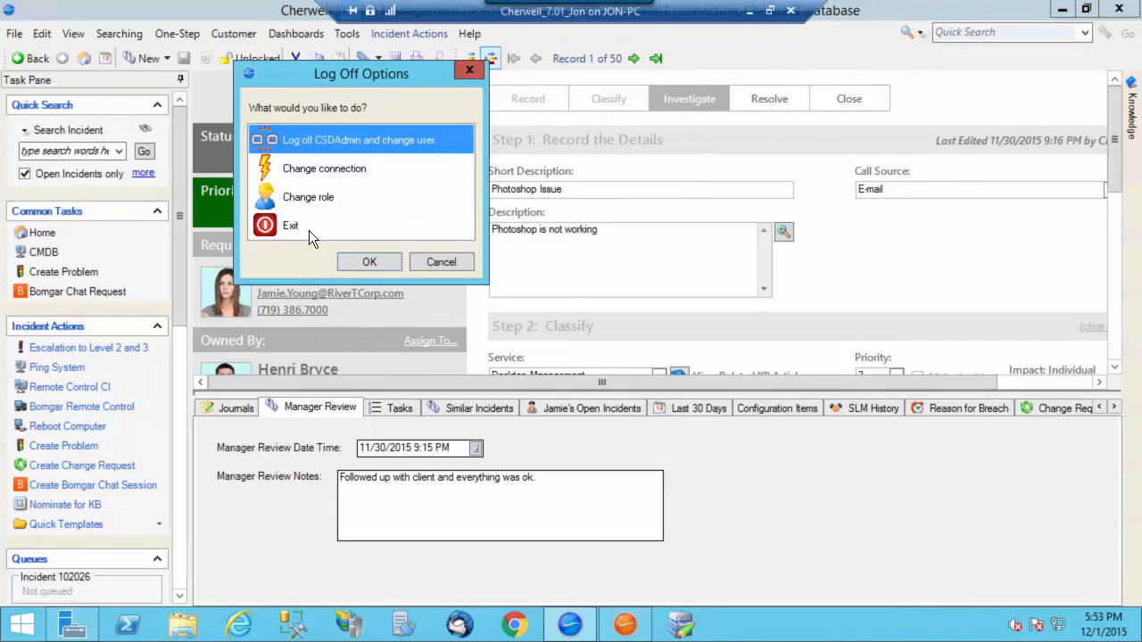
click(330, 198)
click(366, 264)
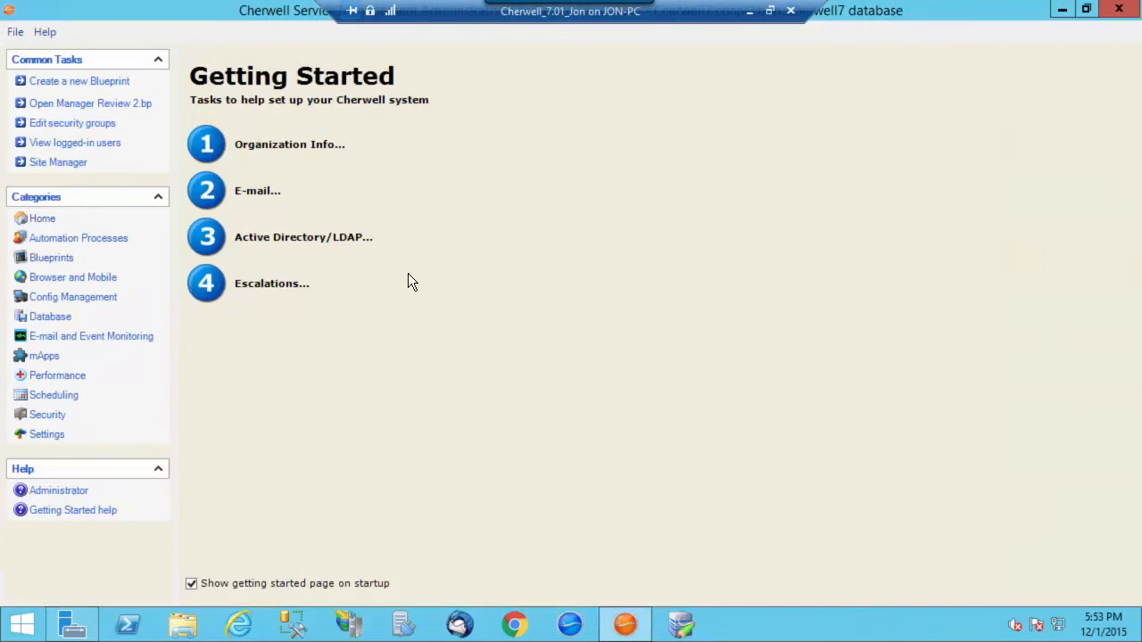
click(544, 166)
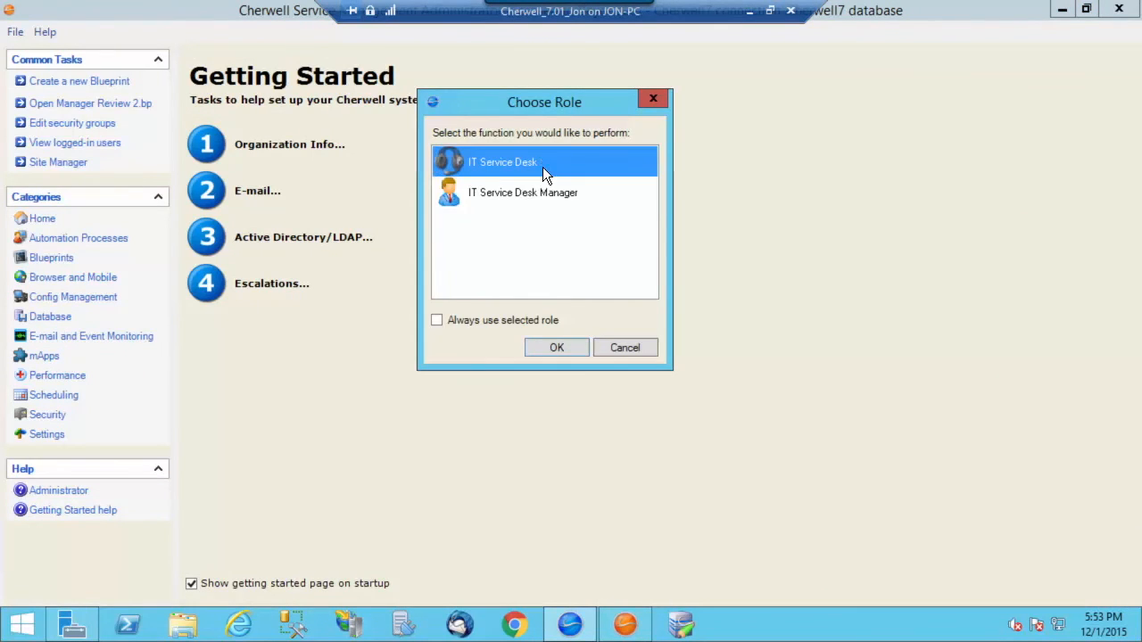
click(560, 345)
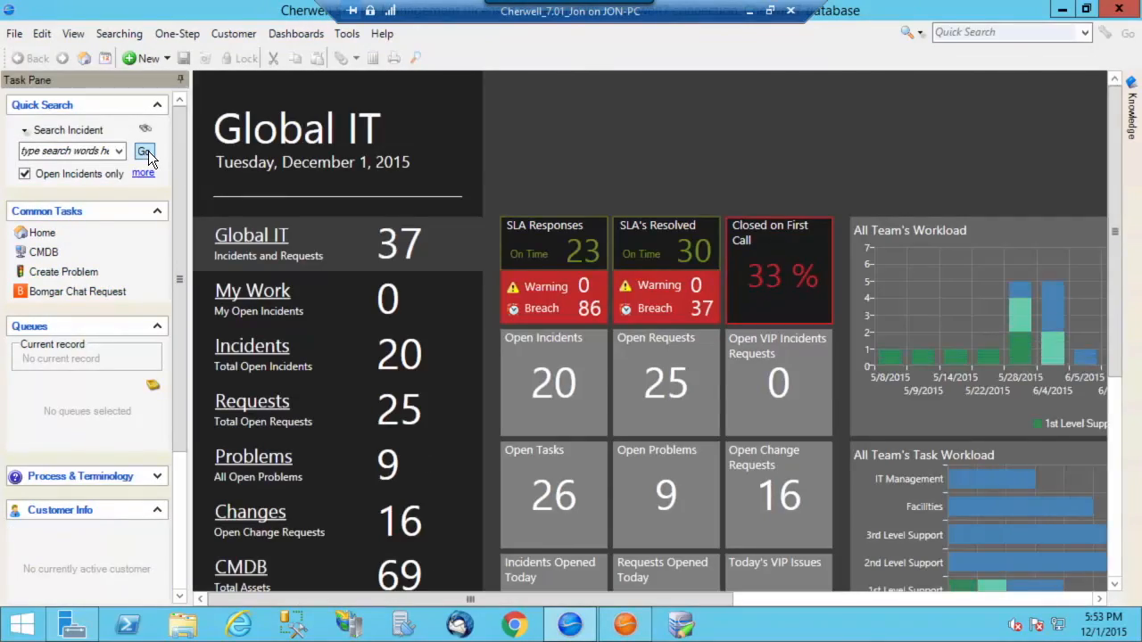
List the open incidents under the IT Service Desk role.
click(145, 152)
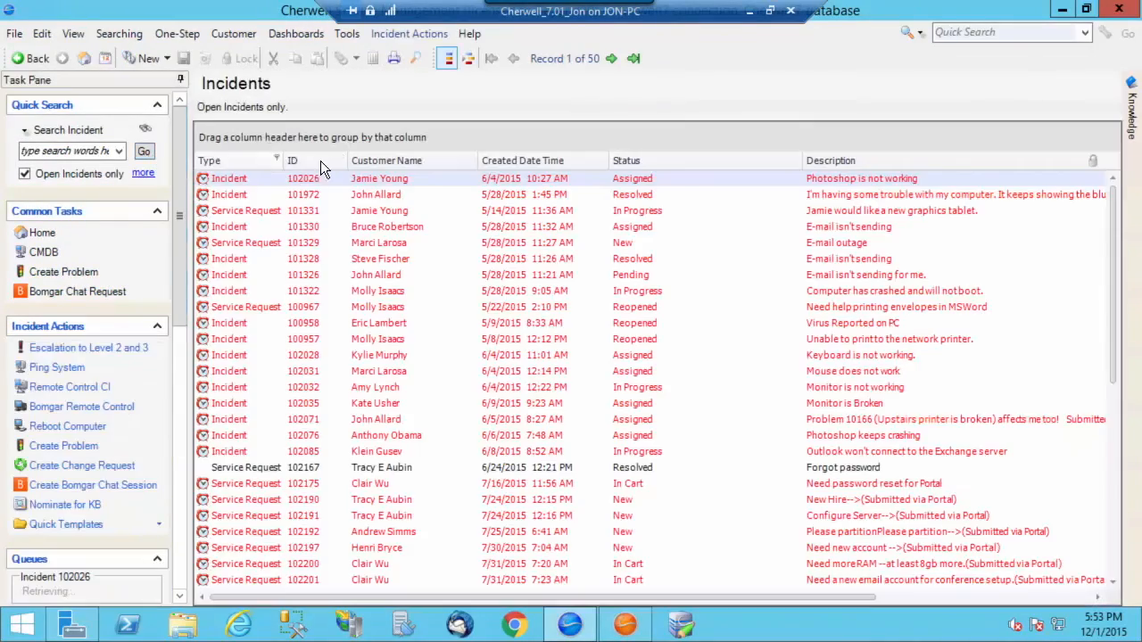